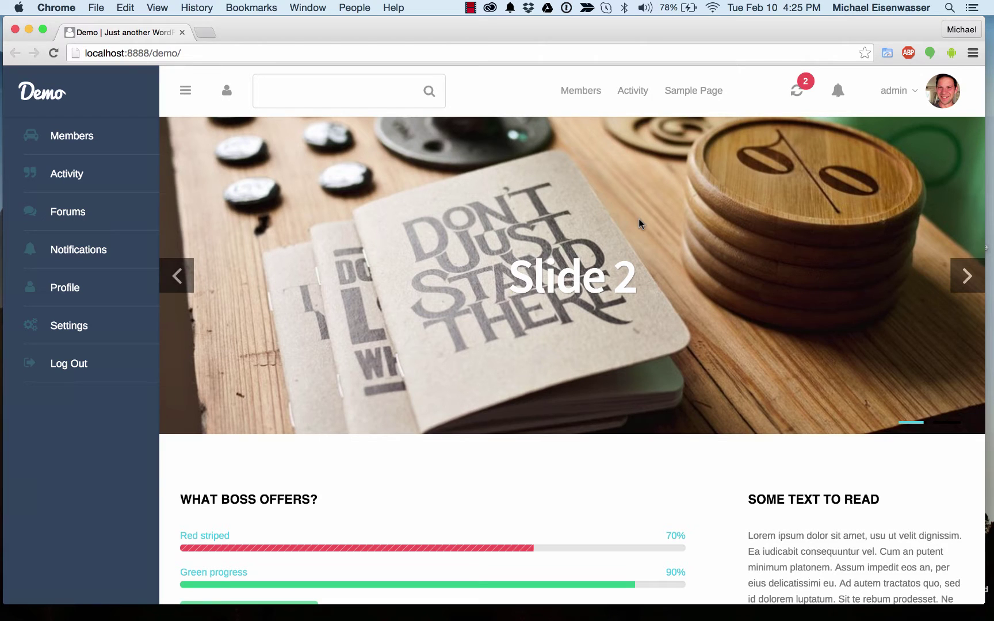
Step: Open the Demo page's HTML source and search it for '.css' references
{"action": "scroll", "coordinate": [385, 256], "scroll_direction": "down", "scroll_amount": 4}
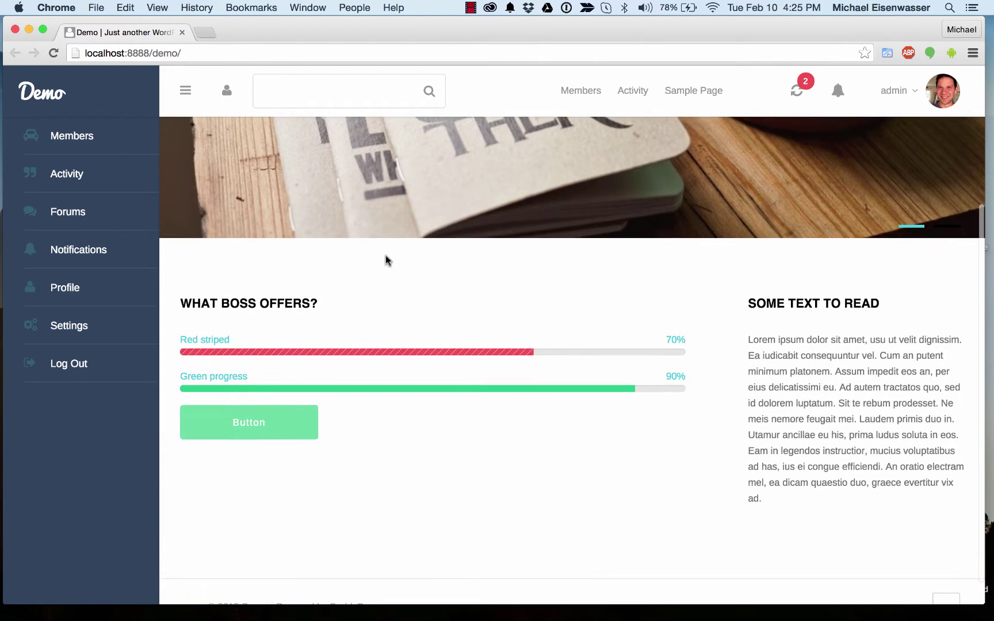
{"action": "scroll", "coordinate": [386, 255], "scroll_direction": "up", "scroll_amount": 4}
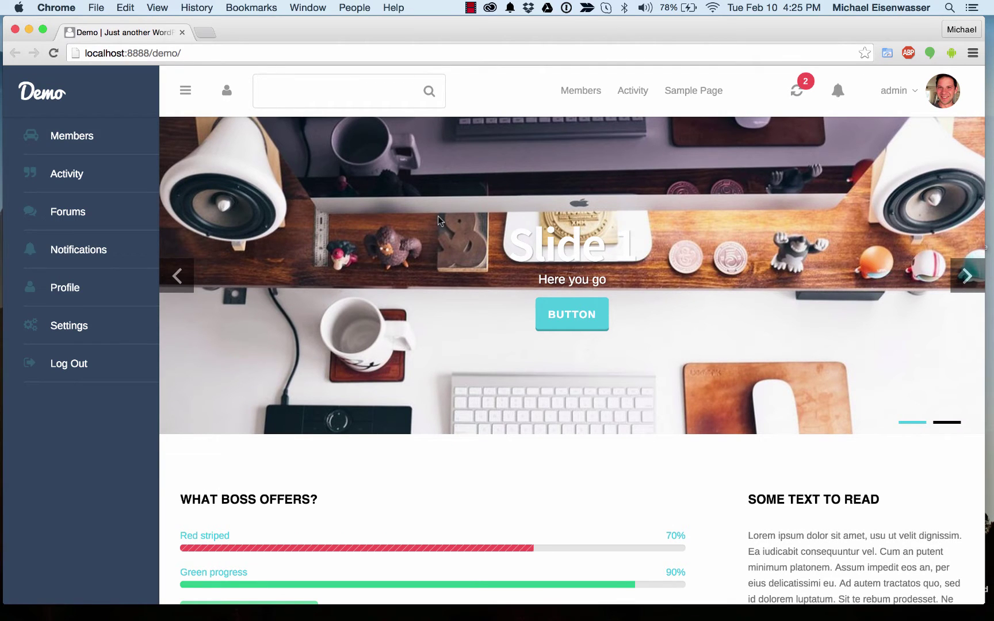
{"action": "key", "text": "super+alt+u"}
{"action": "key", "text": "super+f"}
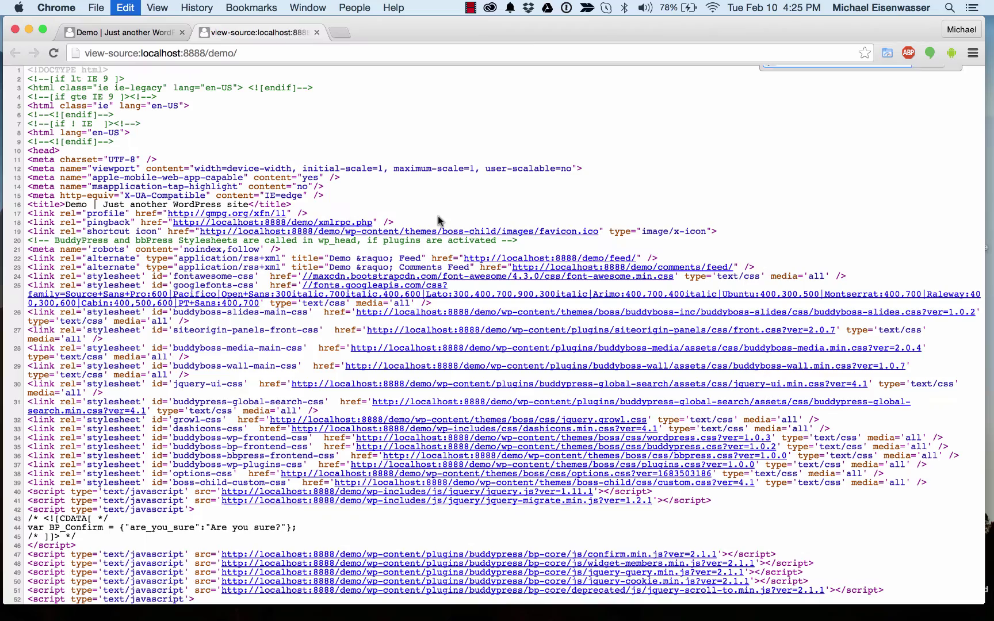
{"action": "type", "text": ".css"}
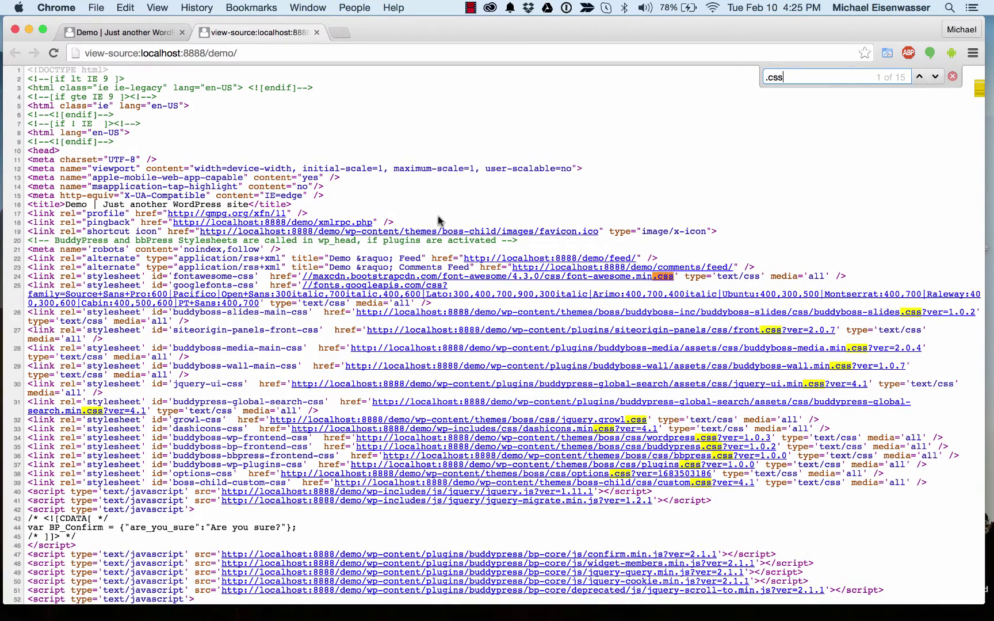
Step: Change the source search to '.js' and step forward through the 41 matches
{"action": "scroll", "coordinate": [781, 174], "scroll_direction": "down", "scroll_amount": 2}
{"action": "scroll", "coordinate": [785, 167], "scroll_direction": "down", "scroll_amount": 1}
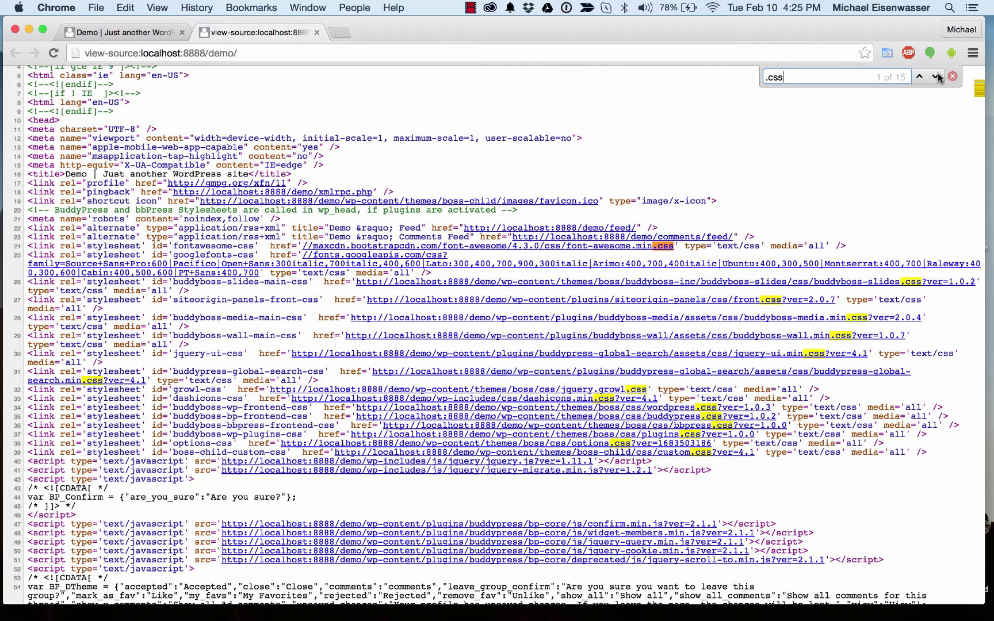
{"action": "double_click", "coordinate": [776, 77]}
{"action": "type", "text": "js"}
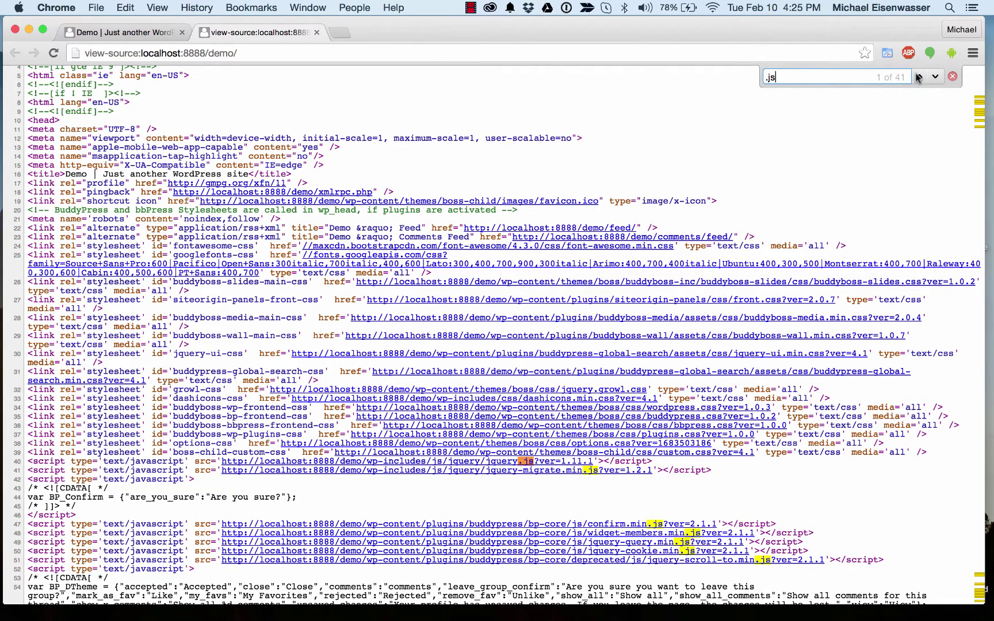
{"action": "left_click", "coordinate": [934, 77]}
{"action": "left_click", "coordinate": [934, 76]}
Step: Close the page source and go from the site to the Add New Plugins page
{"action": "key", "text": "super+w"}
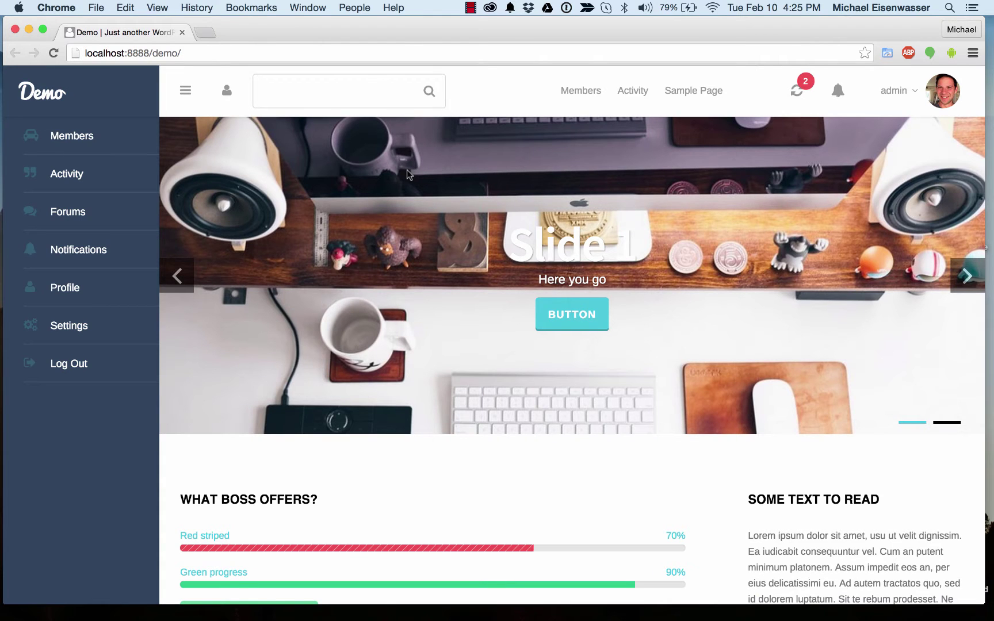
{"action": "left_click", "coordinate": [222, 53]}
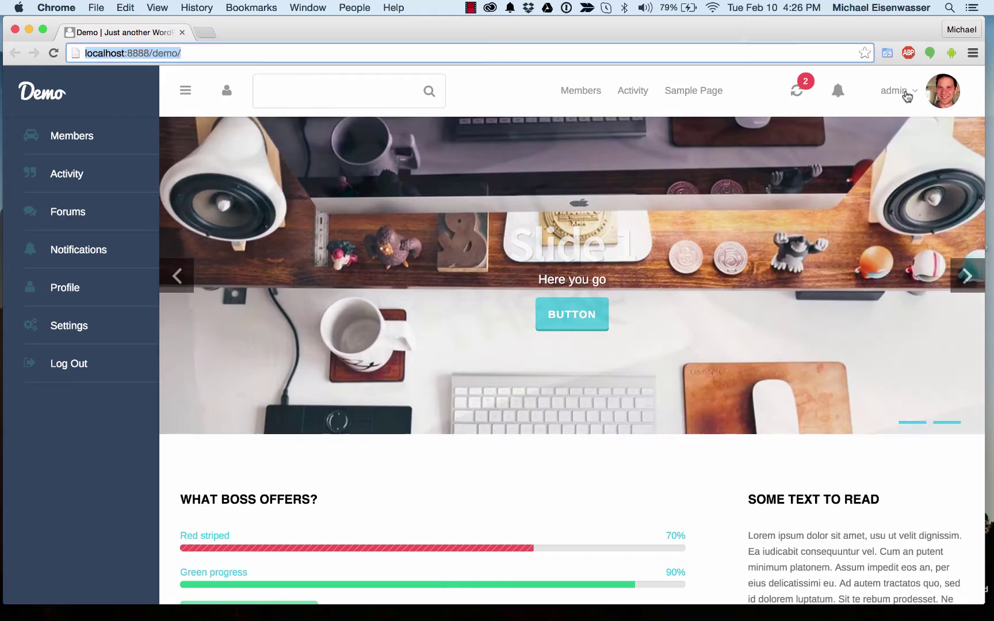
{"action": "mouse_move", "coordinate": [907, 97]}
{"action": "left_click", "coordinate": [889, 134]}
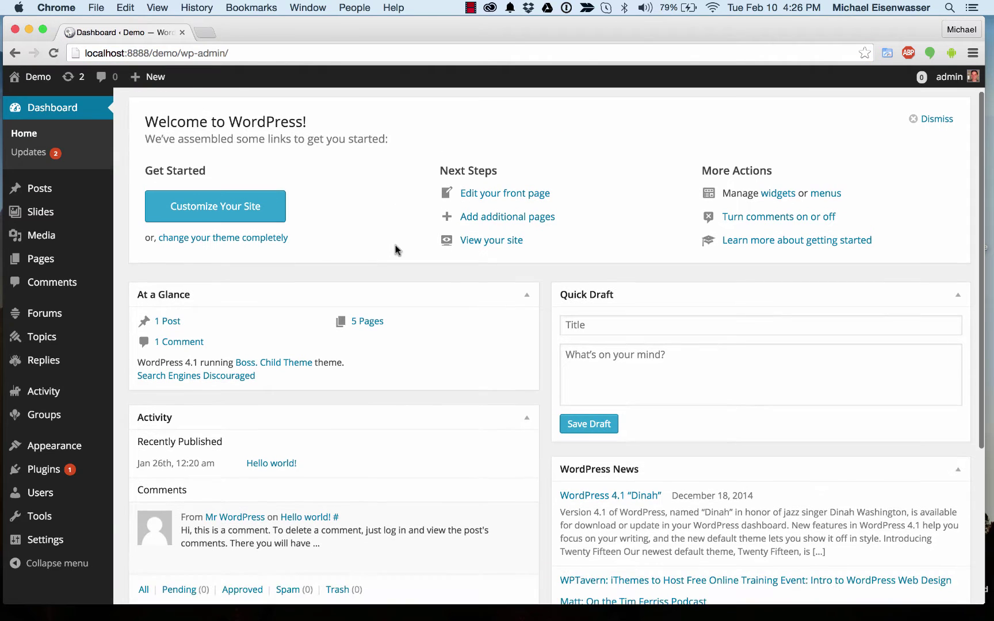
{"action": "mouse_move", "coordinate": [115, 469]}
{"action": "left_click", "coordinate": [133, 490]}
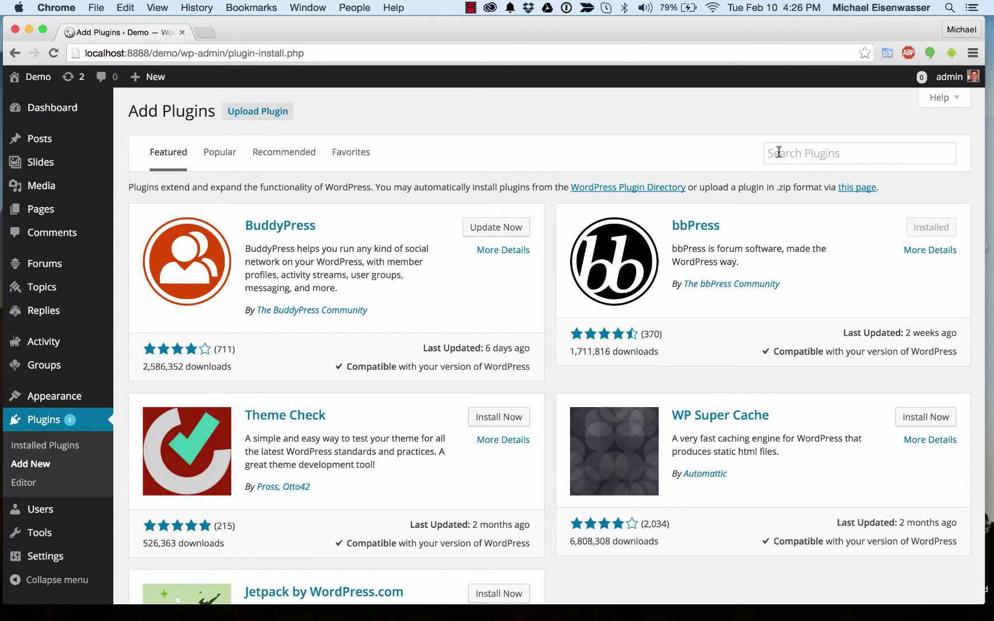
Step: Search for Better WordPress Minify and install it
{"action": "left_click", "coordinate": [806, 153]}
{"action": "type", "text": "bett"}
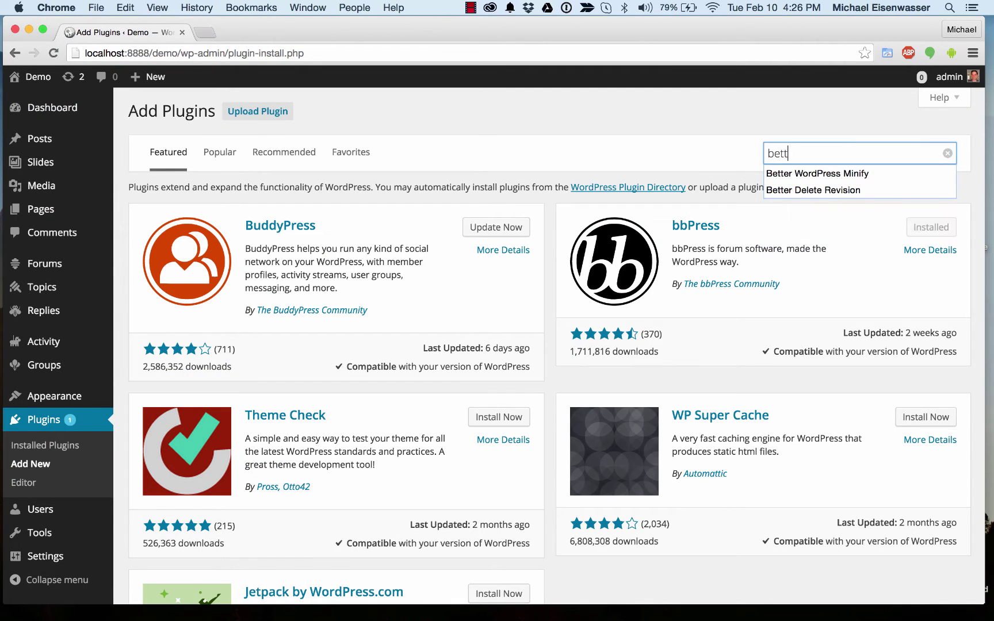
{"action": "key", "text": "Down"}
{"action": "key", "text": "Return"}
{"action": "key", "text": "Return"}
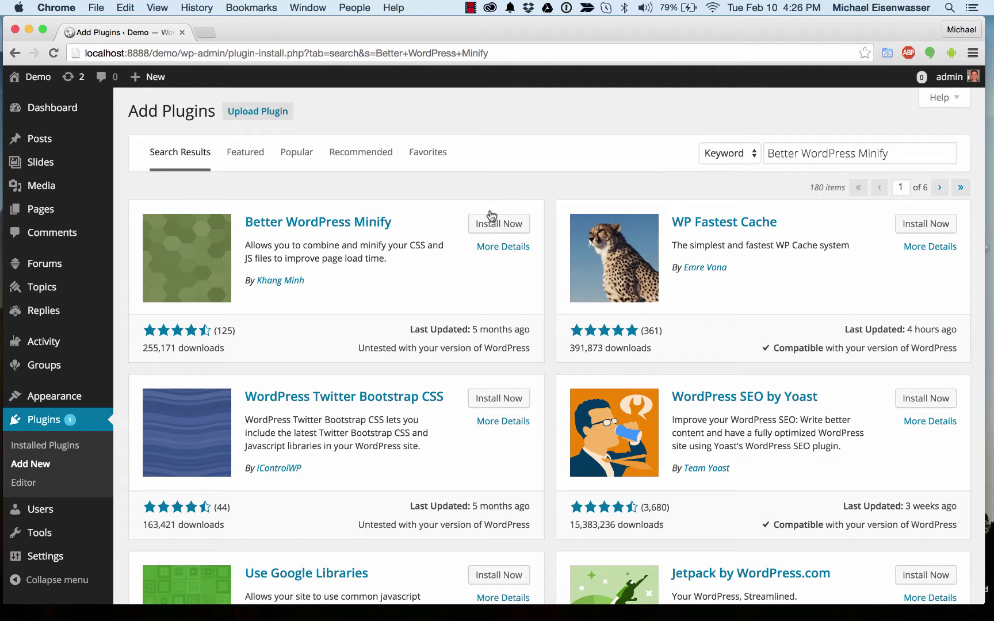
{"action": "left_click", "coordinate": [491, 217]}
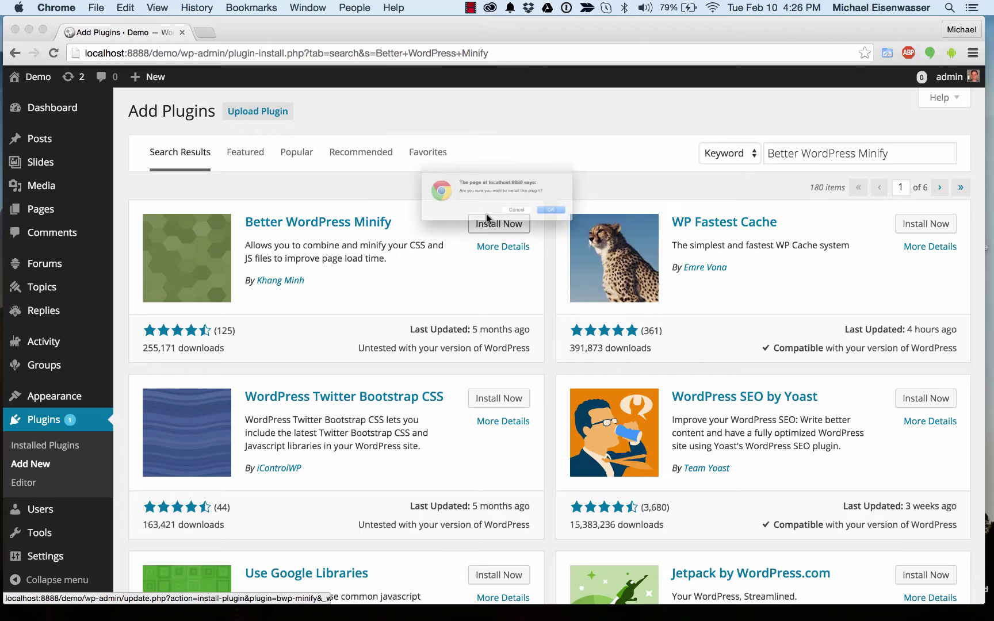
{"action": "left_click", "coordinate": [591, 225]}
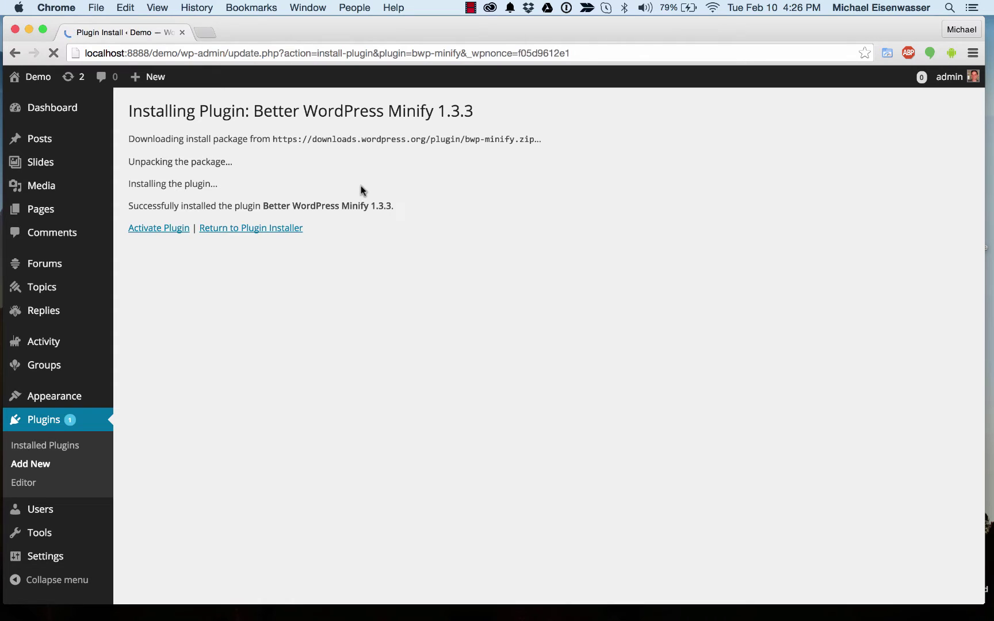
Step: Activate Better WordPress Minify and go to its settings page
{"action": "left_click", "coordinate": [158, 230]}
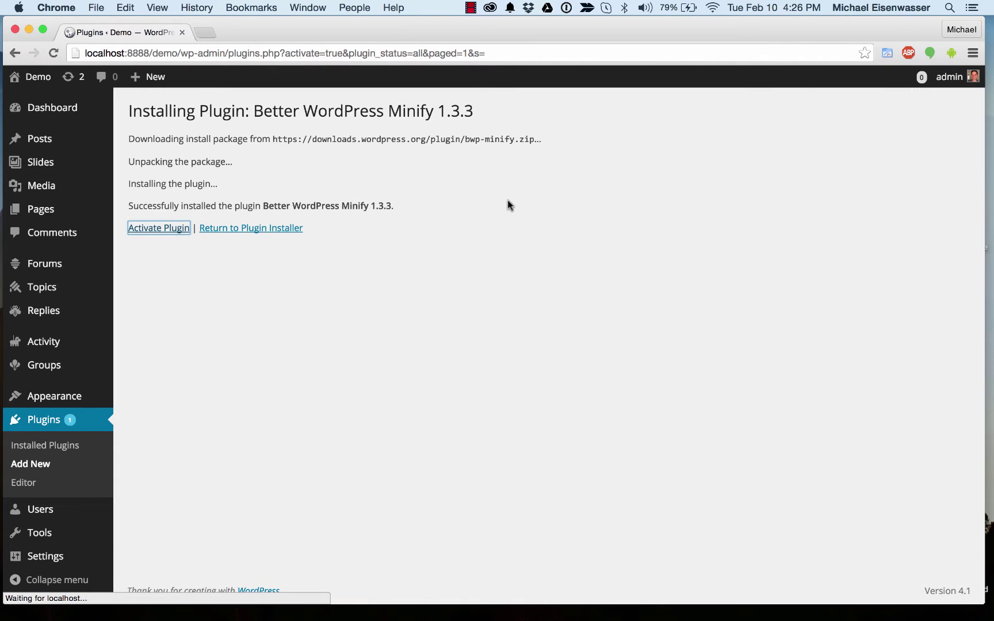
{"action": "scroll", "coordinate": [507, 205], "scroll_direction": "down", "scroll_amount": 1}
{"action": "scroll", "coordinate": [507, 206], "scroll_direction": "down", "scroll_amount": 1}
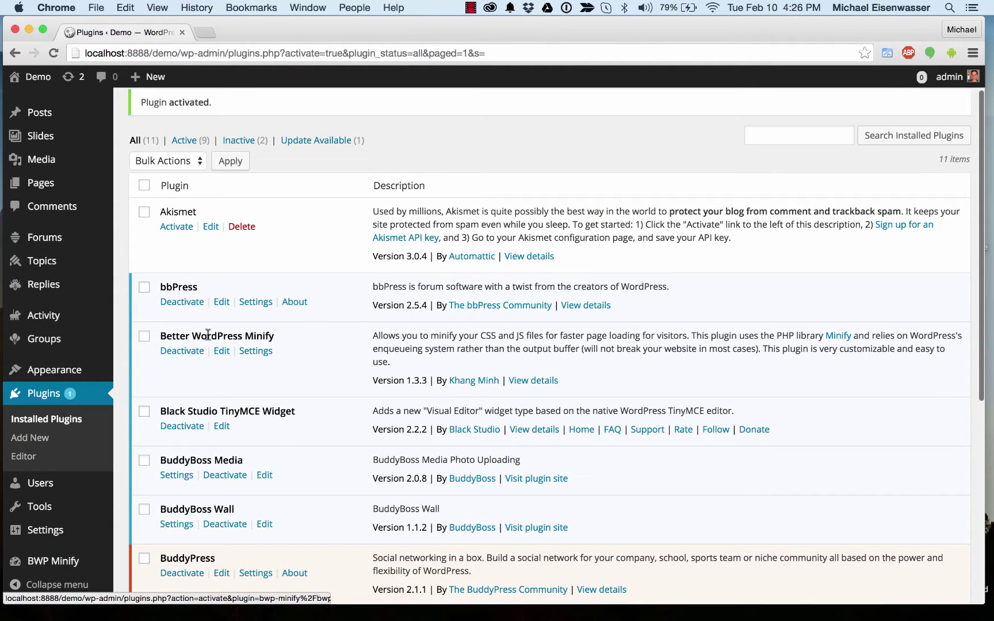
{"action": "left_click", "coordinate": [256, 351]}
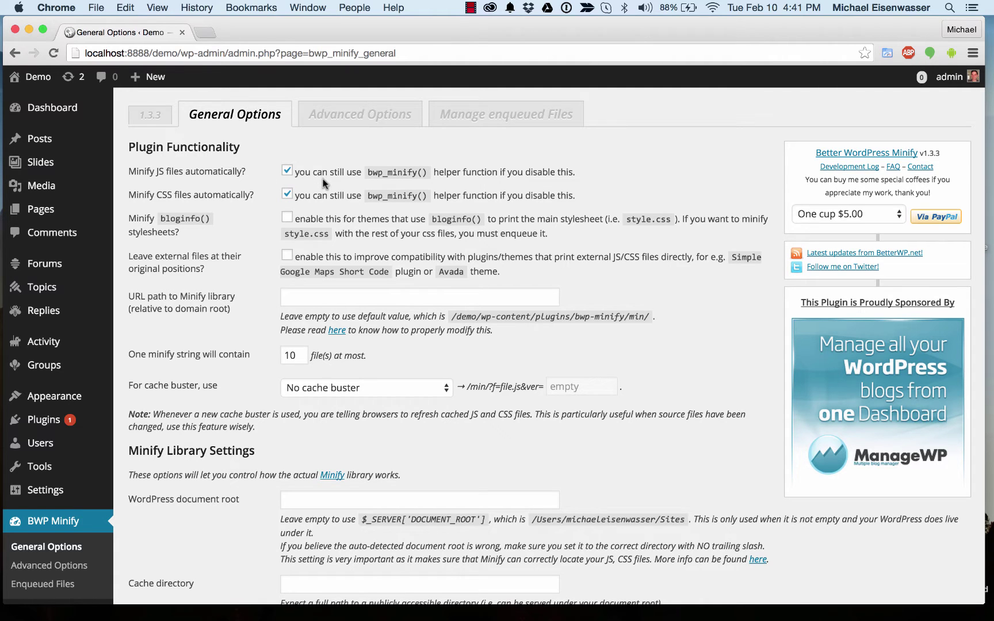
Step: Tick 'Leave external files at their original positions?' and save the General Options
{"action": "scroll", "coordinate": [254, 230], "scroll_direction": "down", "scroll_amount": 1}
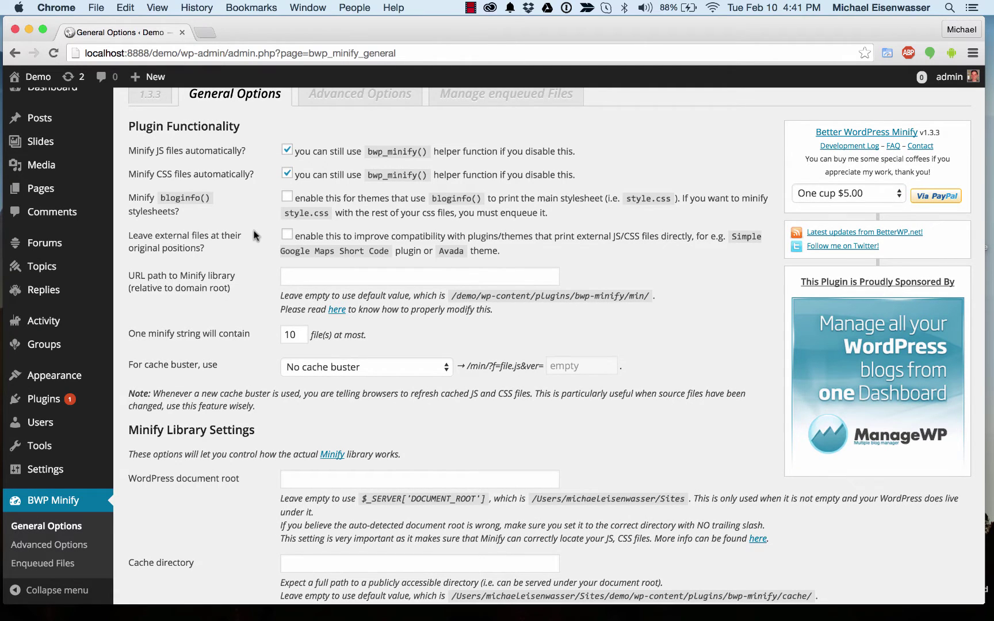
{"action": "left_click", "coordinate": [287, 237]}
{"action": "scroll", "coordinate": [639, 257], "scroll_direction": "down", "scroll_amount": 1}
{"action": "scroll", "coordinate": [669, 293], "scroll_direction": "down", "scroll_amount": 5}
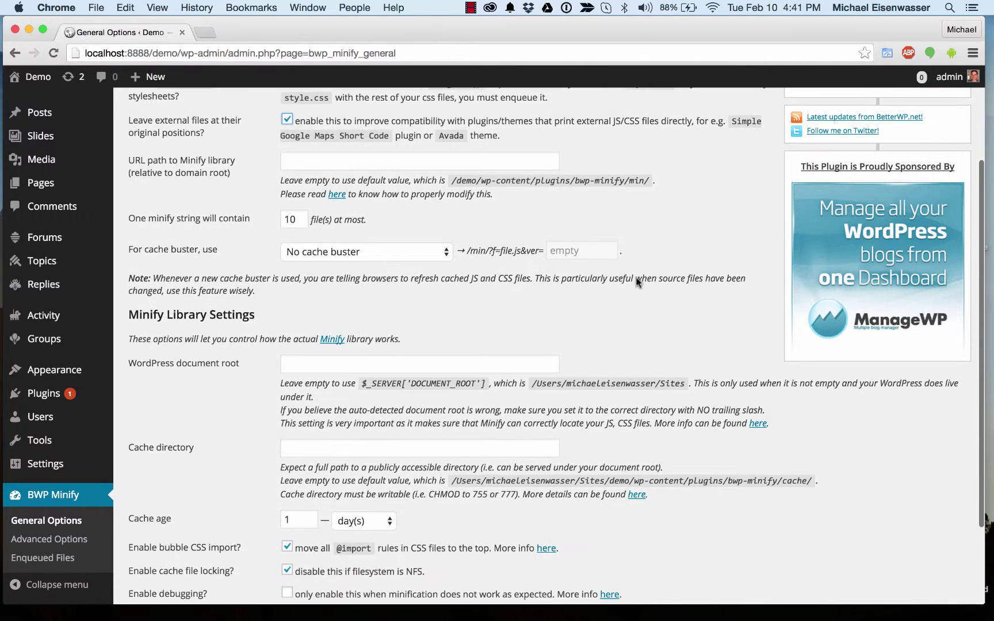
{"action": "left_click", "coordinate": [245, 238]}
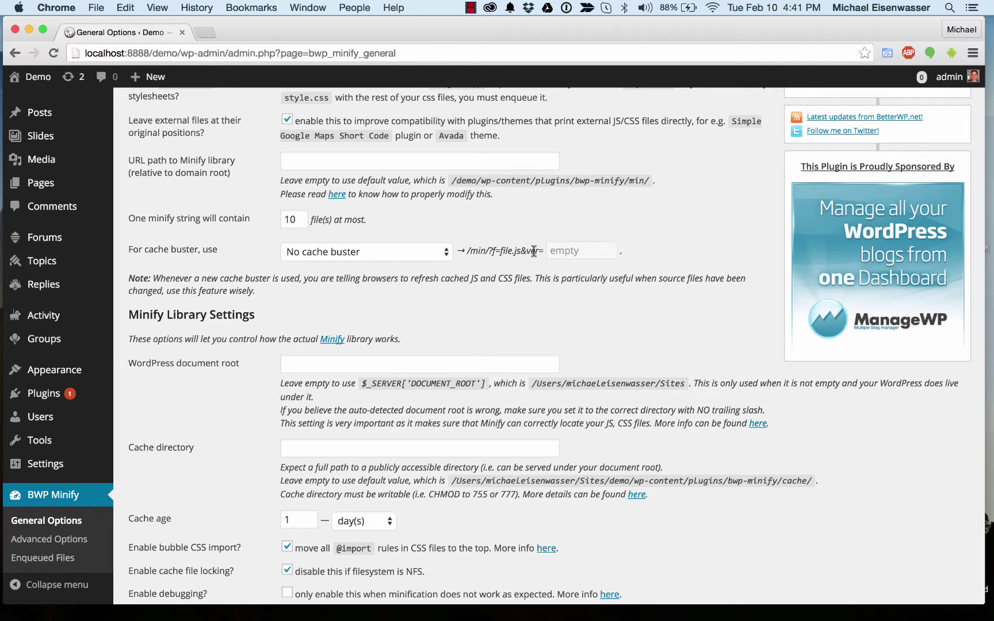
{"action": "scroll", "coordinate": [478, 287], "scroll_direction": "down", "scroll_amount": 5}
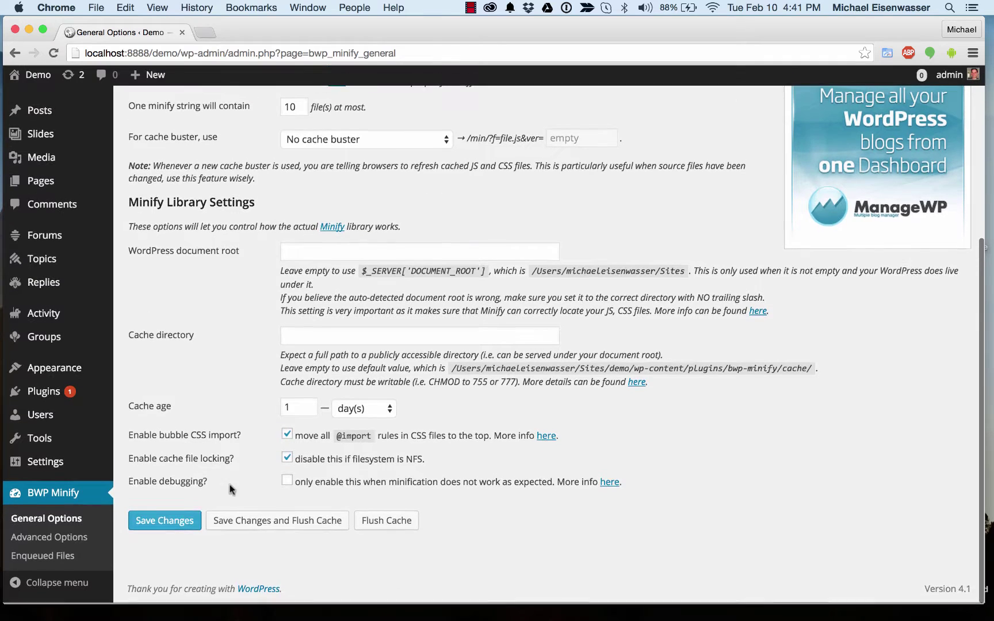
{"action": "left_click", "coordinate": [172, 523]}
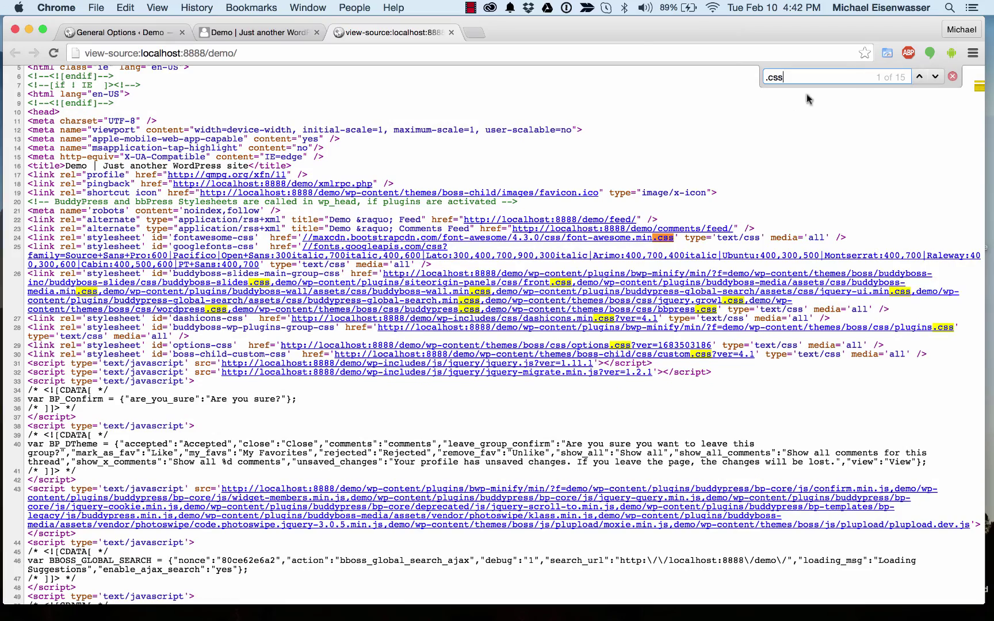
Step: Open the combined minified stylesheet from the page source to inspect it, then close it
{"action": "scroll", "coordinate": [789, 96], "scroll_direction": "down", "scroll_amount": 3}
{"action": "scroll", "coordinate": [789, 96], "scroll_direction": "down", "scroll_amount": 1}
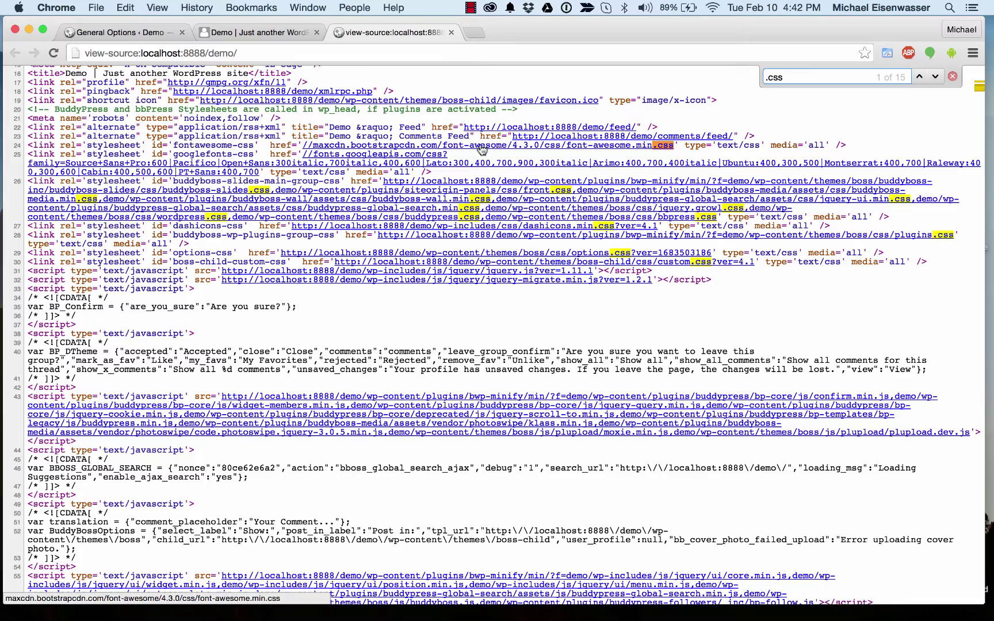
{"action": "left_click", "coordinate": [443, 198], "text": "super"}
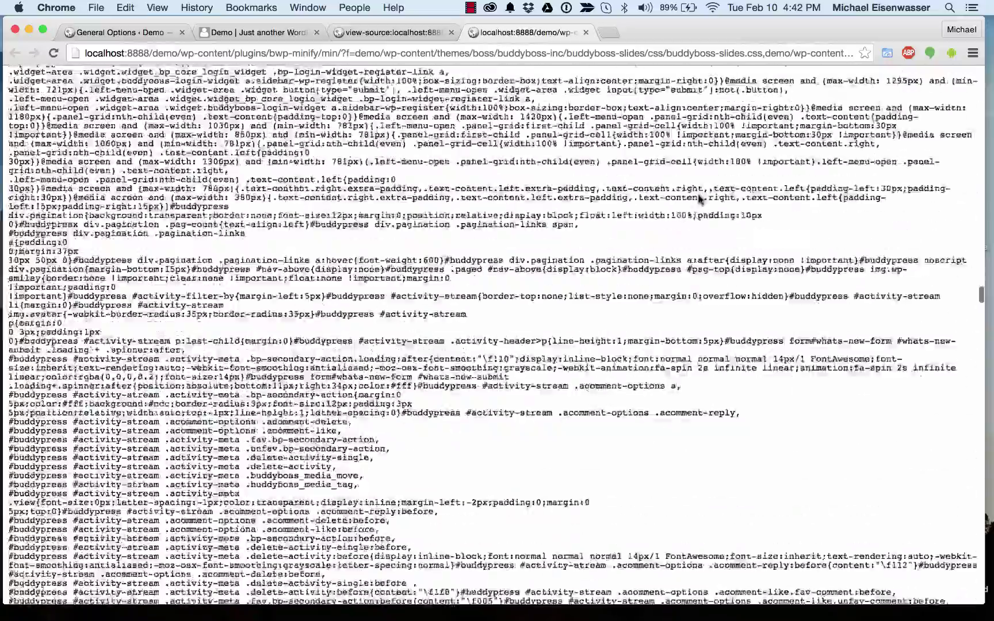
{"action": "key", "text": "super+w"}
Step: Change the source search to '.js' and review the 41 script matches and bwp-minify URLs
{"action": "left_click", "coordinate": [810, 79]}
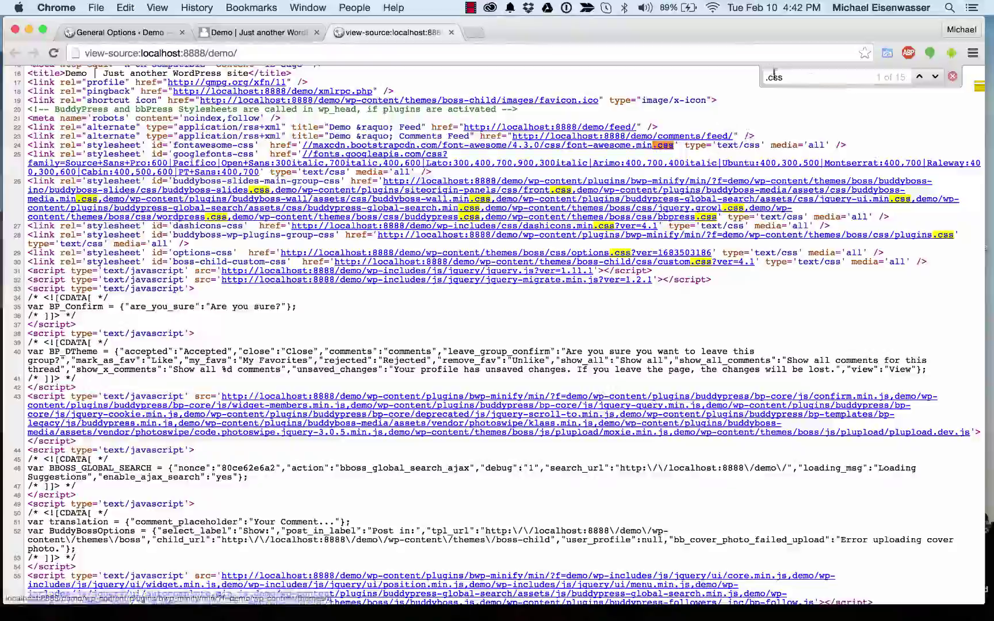
{"action": "key", "text": "BackSpace"}
{"action": "key", "text": "BackSpace"}
{"action": "key", "text": "BackSpace"}
{"action": "type", "text": "js"}
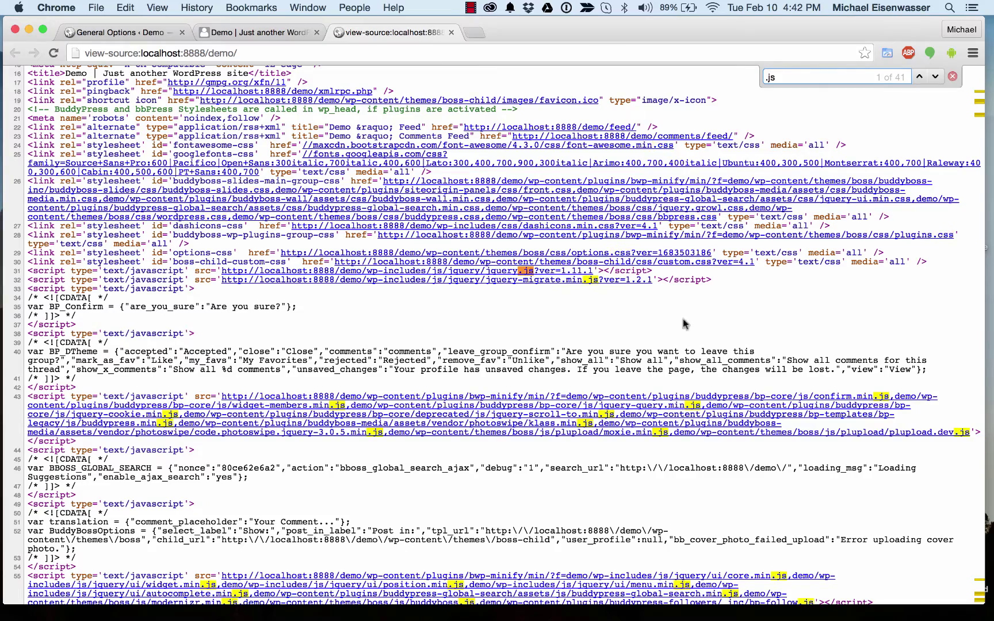
{"action": "scroll", "coordinate": [716, 350], "scroll_direction": "down", "scroll_amount": 5}
{"action": "scroll", "coordinate": [717, 353], "scroll_direction": "down", "scroll_amount": 2}
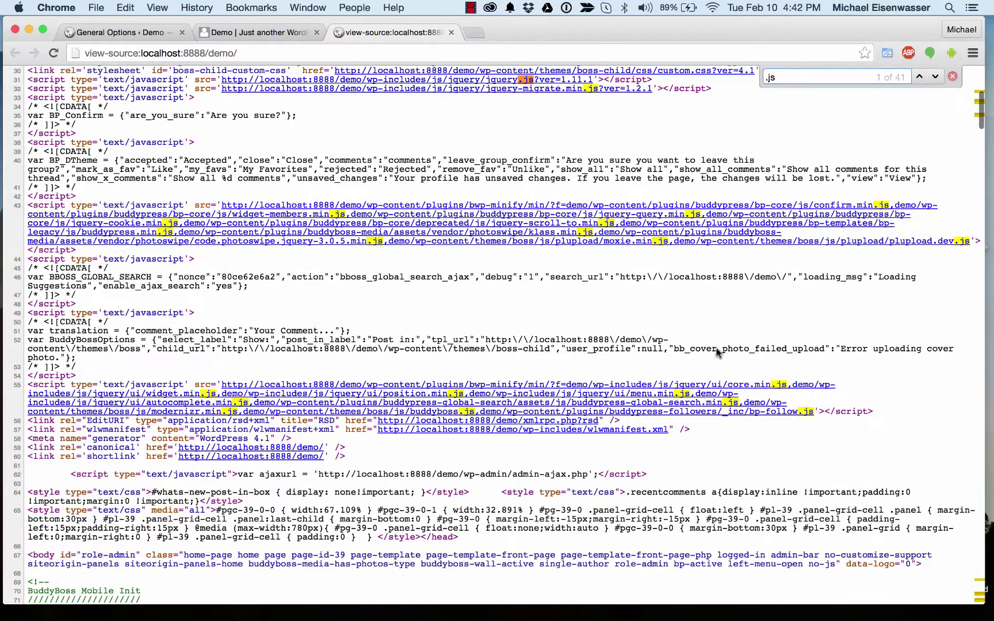
{"action": "scroll", "coordinate": [626, 237], "scroll_direction": "up", "scroll_amount": 10}
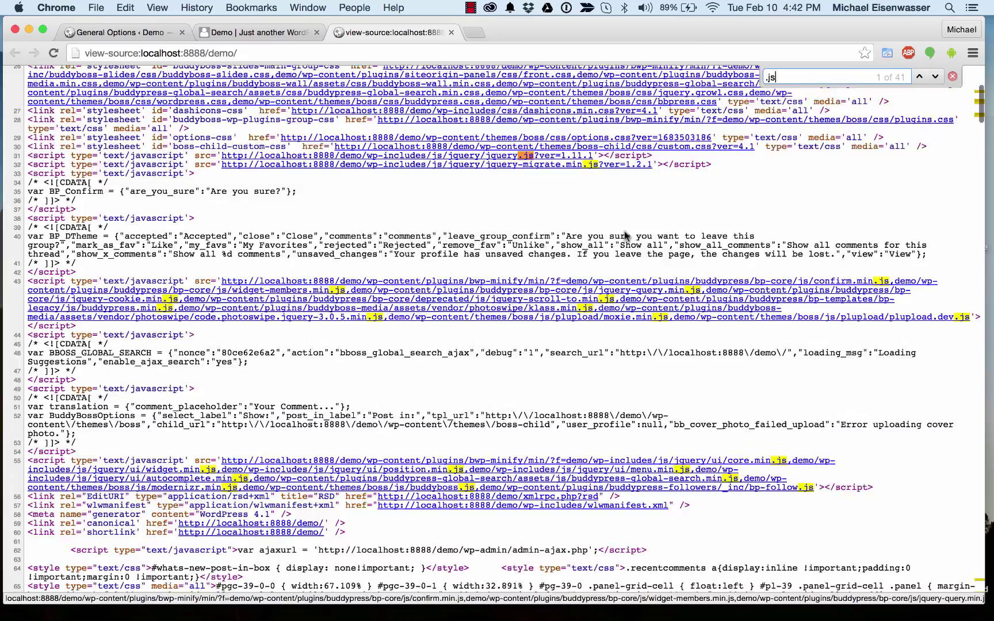
{"action": "scroll", "coordinate": [626, 237], "scroll_direction": "down", "scroll_amount": 6}
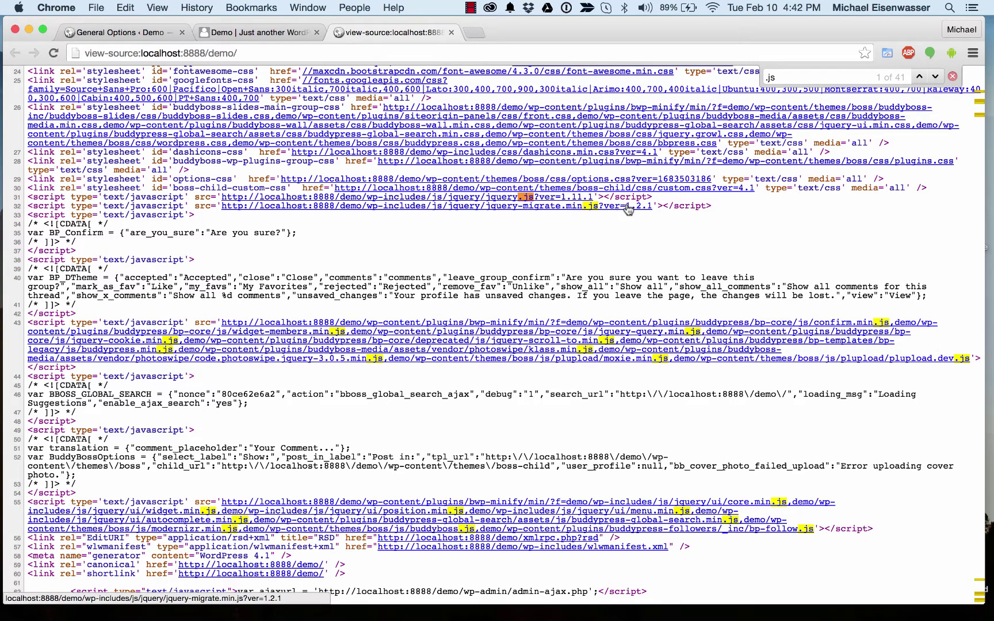
Step: Set 'For cache buster, use' to 'Cache folder's last modified time', save, and view the demo home page
{"action": "left_click", "coordinate": [286, 33]}
{"action": "left_click", "coordinate": [164, 33]}
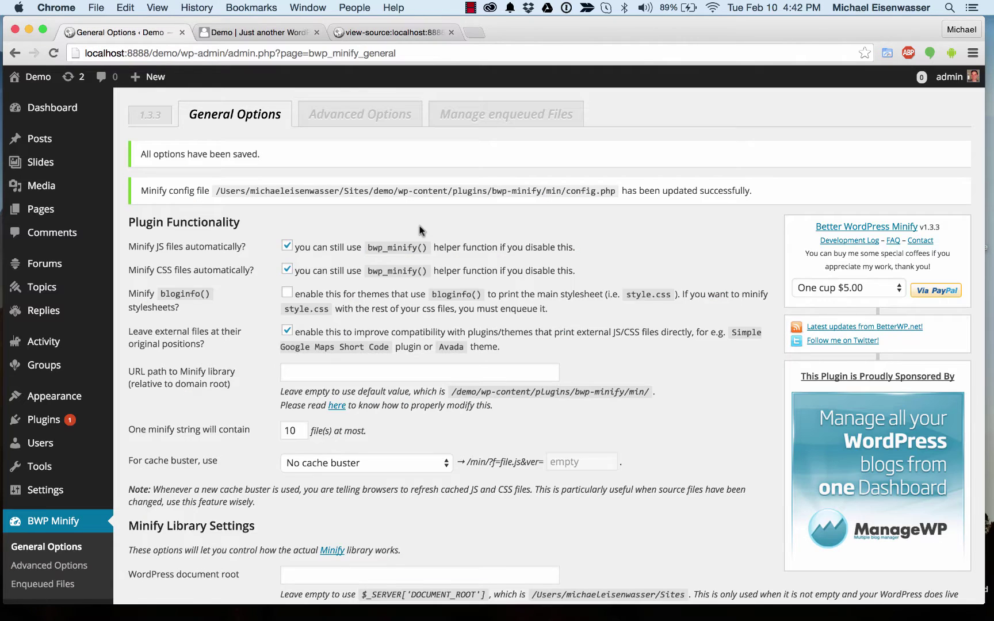
{"action": "scroll", "coordinate": [422, 236], "scroll_direction": "down", "scroll_amount": 3}
{"action": "scroll", "coordinate": [306, 297], "scroll_direction": "down", "scroll_amount": 1}
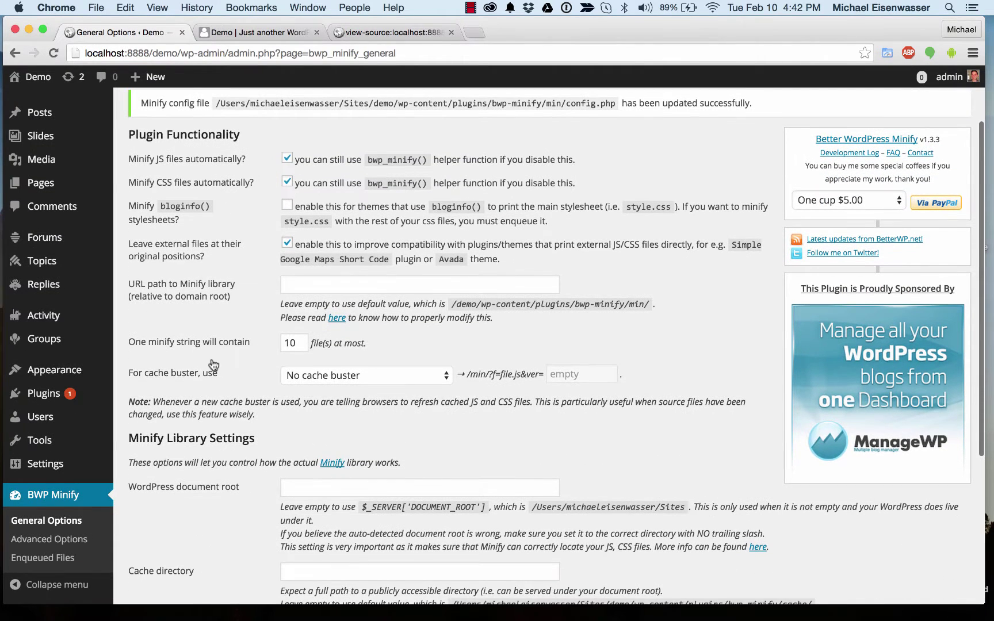
{"action": "left_click", "coordinate": [337, 375]}
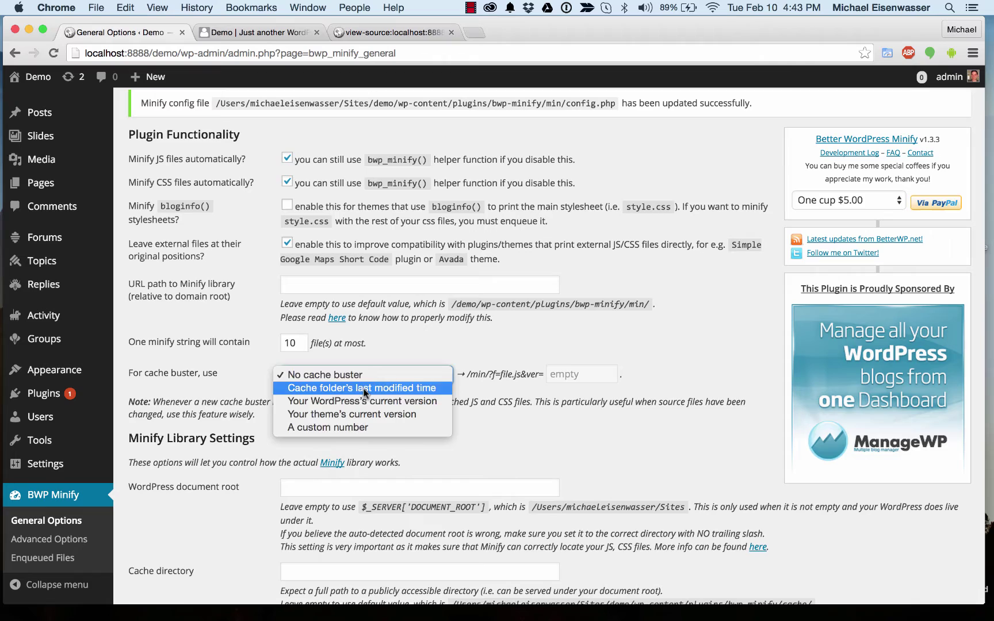
{"action": "left_click", "coordinate": [363, 389]}
{"action": "scroll", "coordinate": [495, 374], "scroll_direction": "down", "scroll_amount": 8}
{"action": "left_click", "coordinate": [171, 523]}
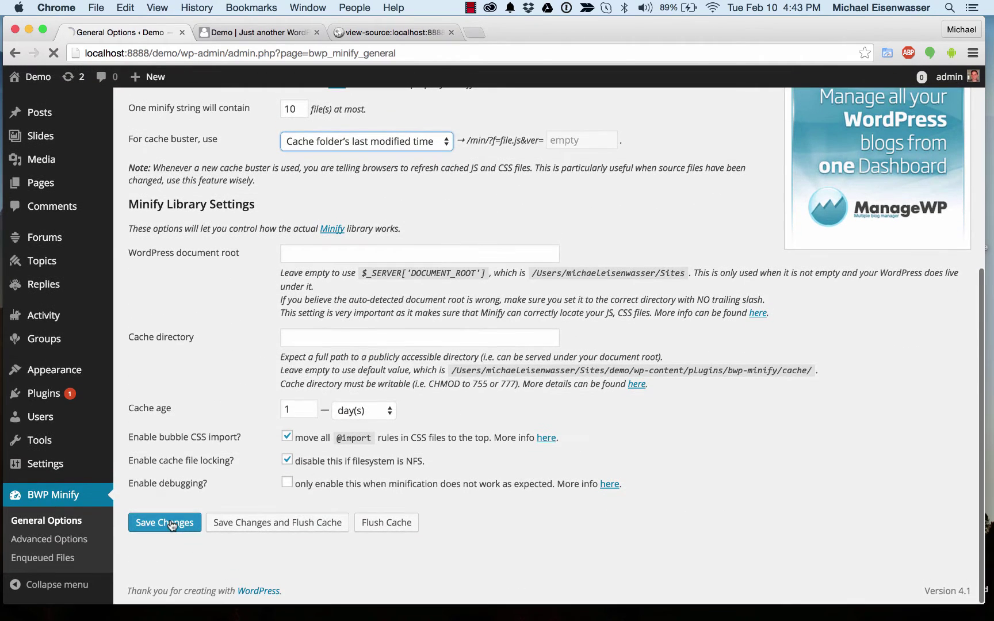
{"action": "scroll", "coordinate": [515, 288], "scroll_direction": "down", "scroll_amount": 4}
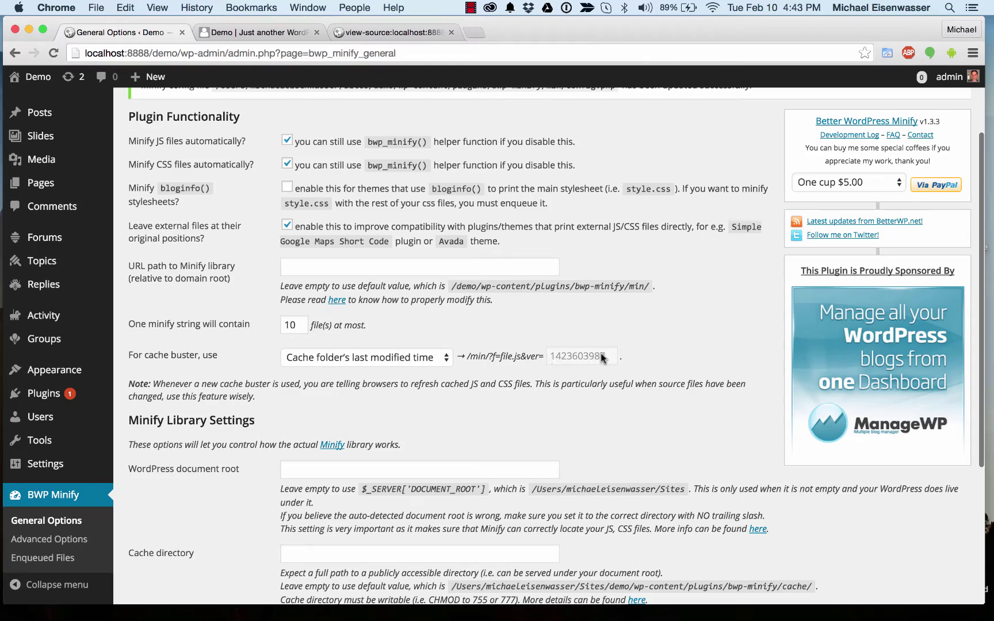
{"action": "left_click", "coordinate": [271, 32]}
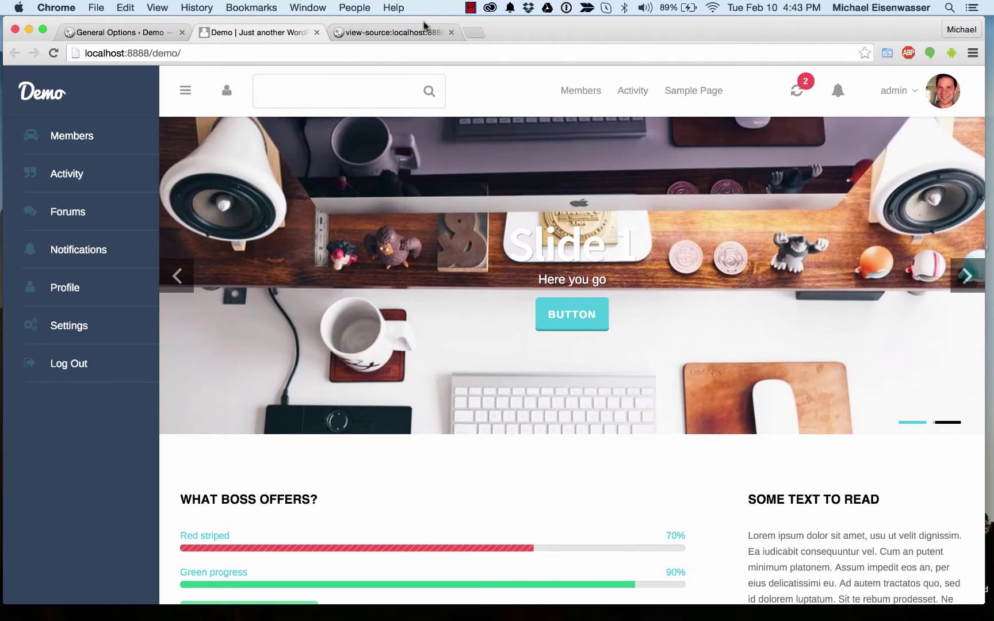
{"action": "left_click", "coordinate": [424, 25]}
{"action": "scroll", "coordinate": [621, 241], "scroll_direction": "up", "scroll_amount": 1}
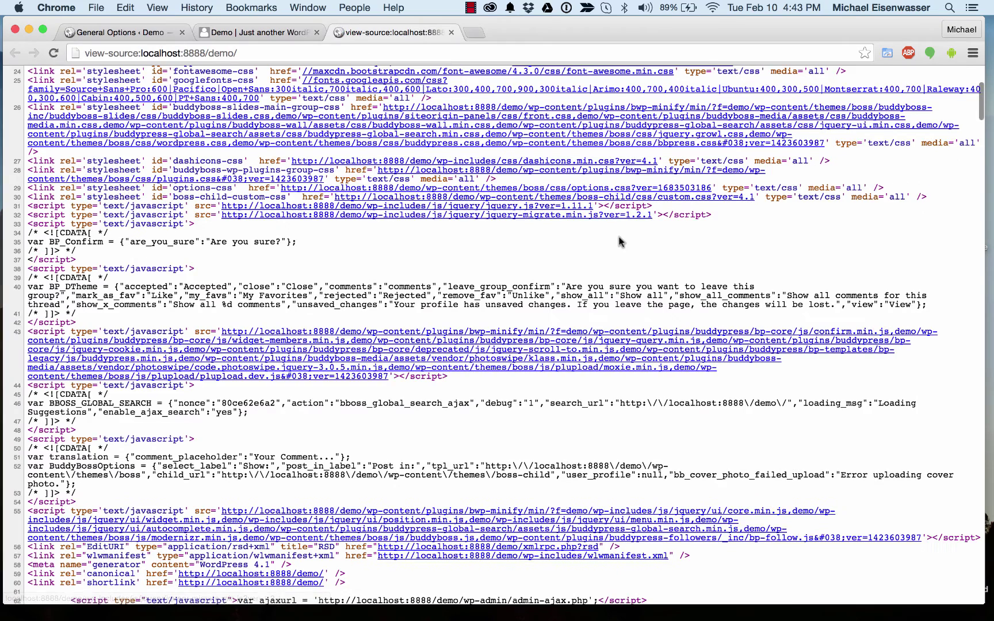
{"action": "scroll", "coordinate": [620, 241], "scroll_direction": "down", "scroll_amount": 1}
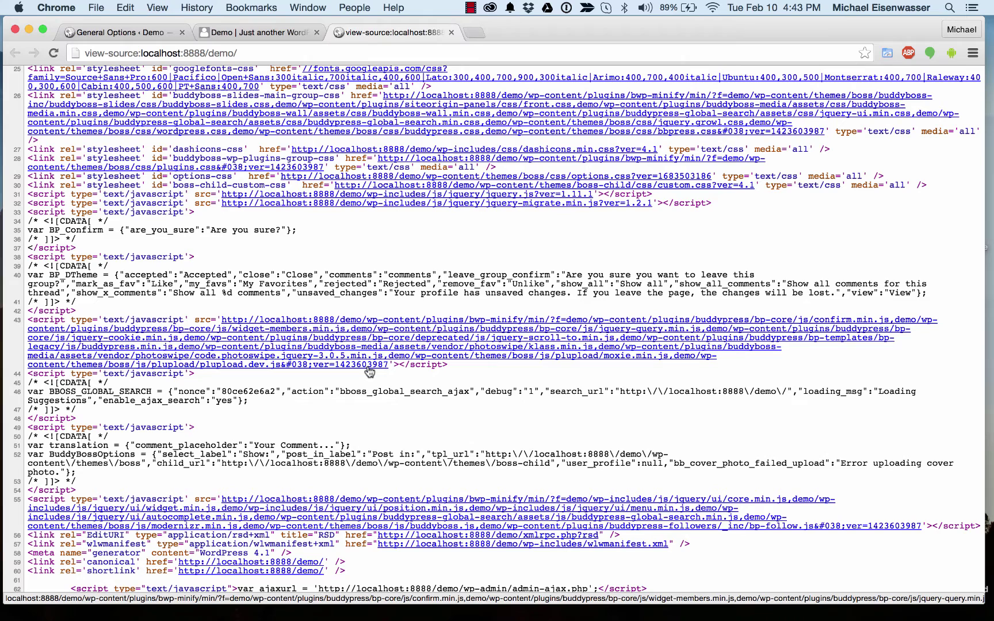
{"action": "left_click", "coordinate": [151, 32]}
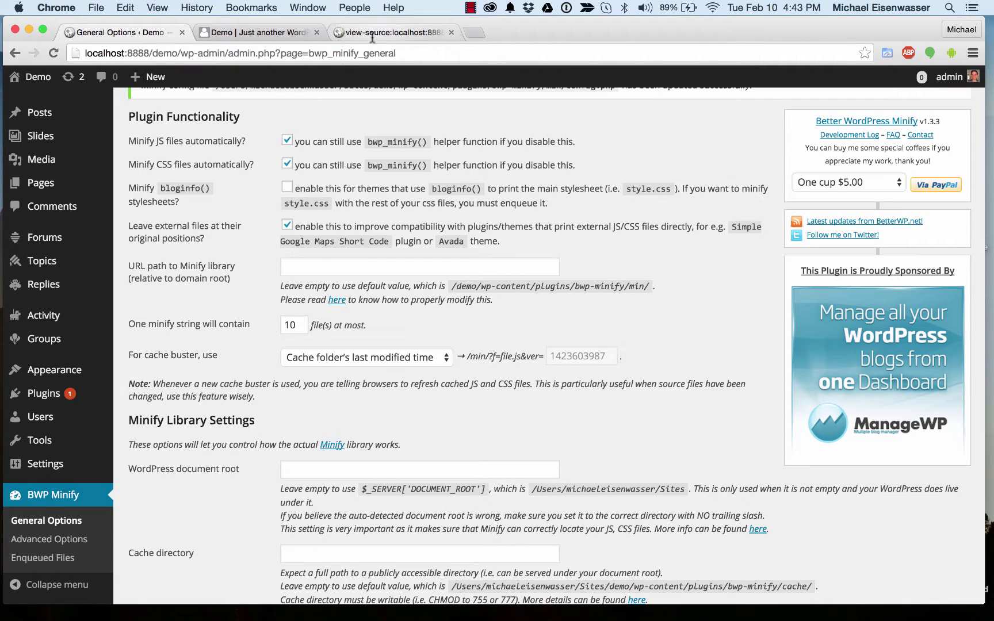
Step: Replace the Cache age value 1 with 7 days and save the General Options
{"action": "key", "text": "XF86AudioRaiseVolume"}
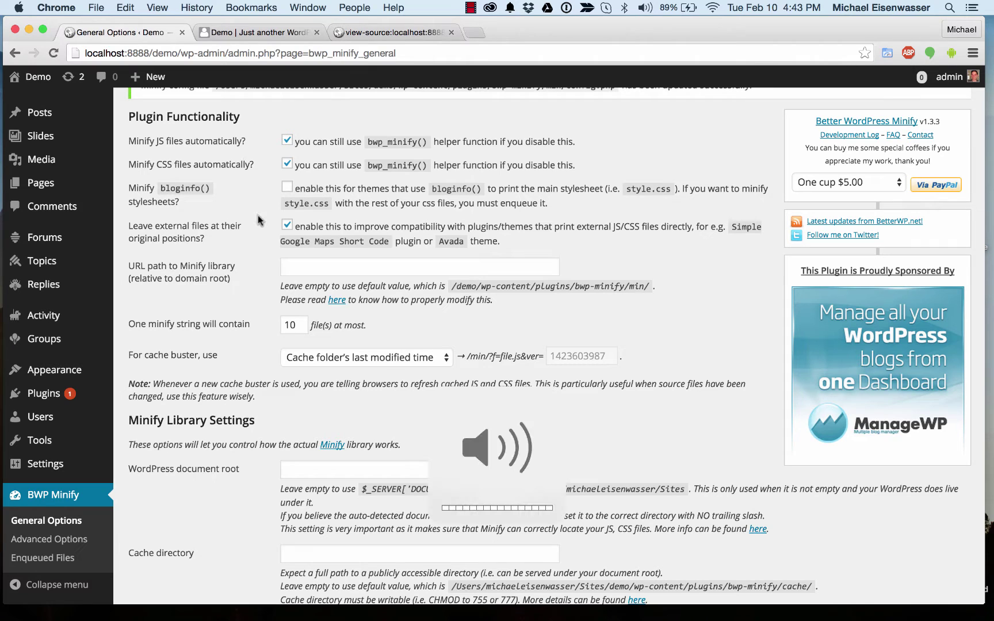
{"action": "scroll", "coordinate": [259, 240], "scroll_direction": "down", "scroll_amount": 1}
{"action": "scroll", "coordinate": [258, 239], "scroll_direction": "down", "scroll_amount": 3}
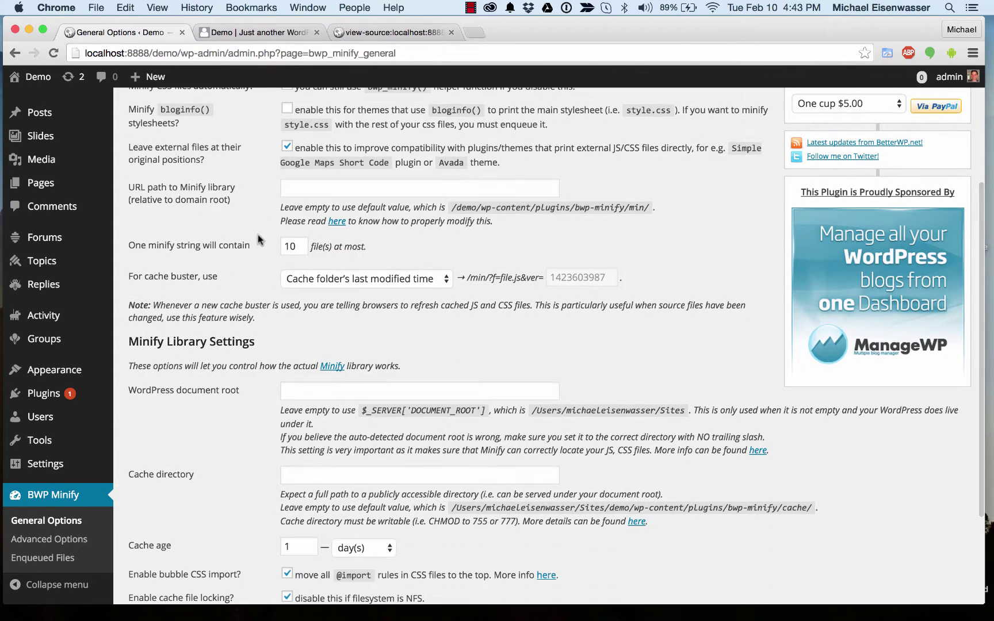
{"action": "scroll", "coordinate": [251, 264], "scroll_direction": "down", "scroll_amount": 5}
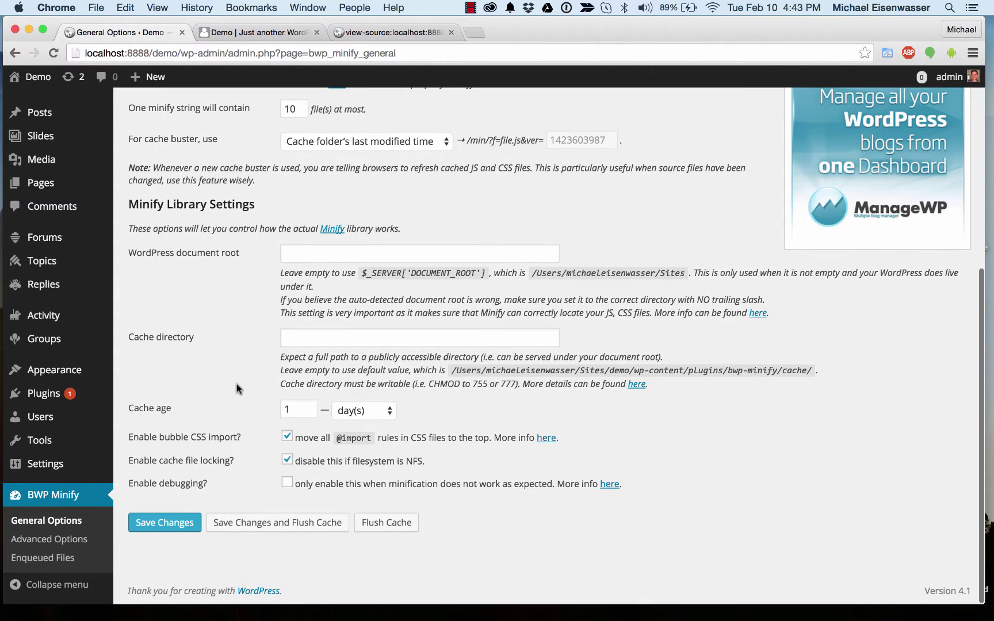
{"action": "double_click", "coordinate": [294, 406]}
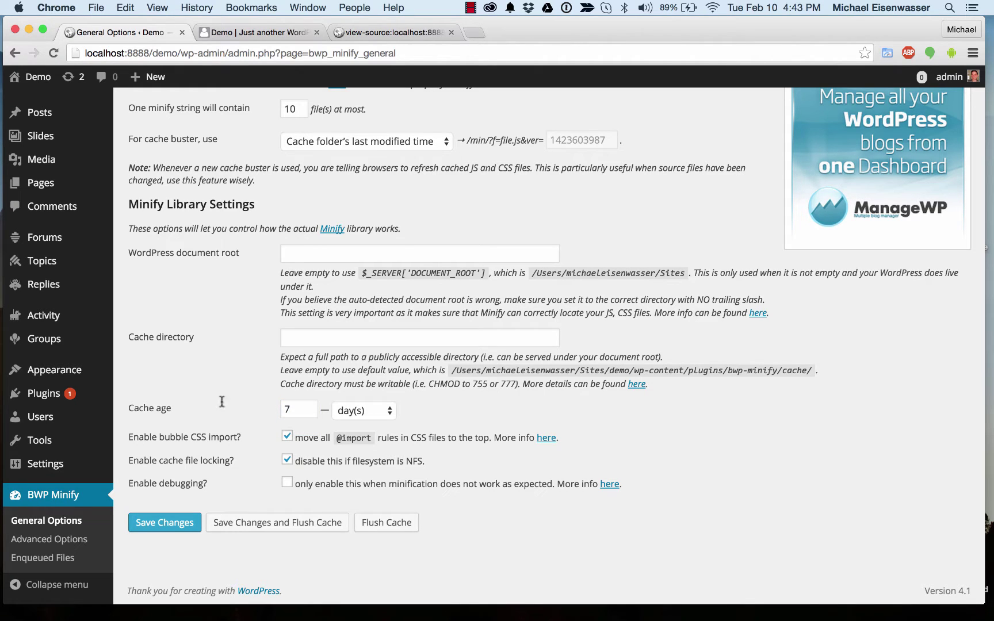
{"action": "left_click", "coordinate": [164, 522]}
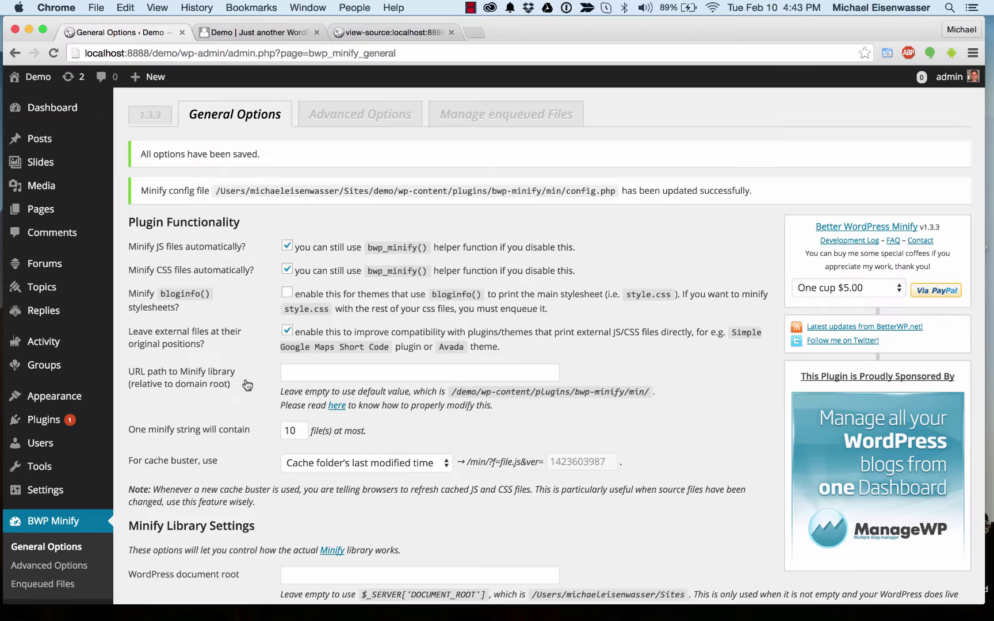
Step: Review the saved General Options, then flush the minify cache with Flush Cache
{"action": "scroll", "coordinate": [247, 397], "scroll_direction": "up", "scroll_amount": 10}
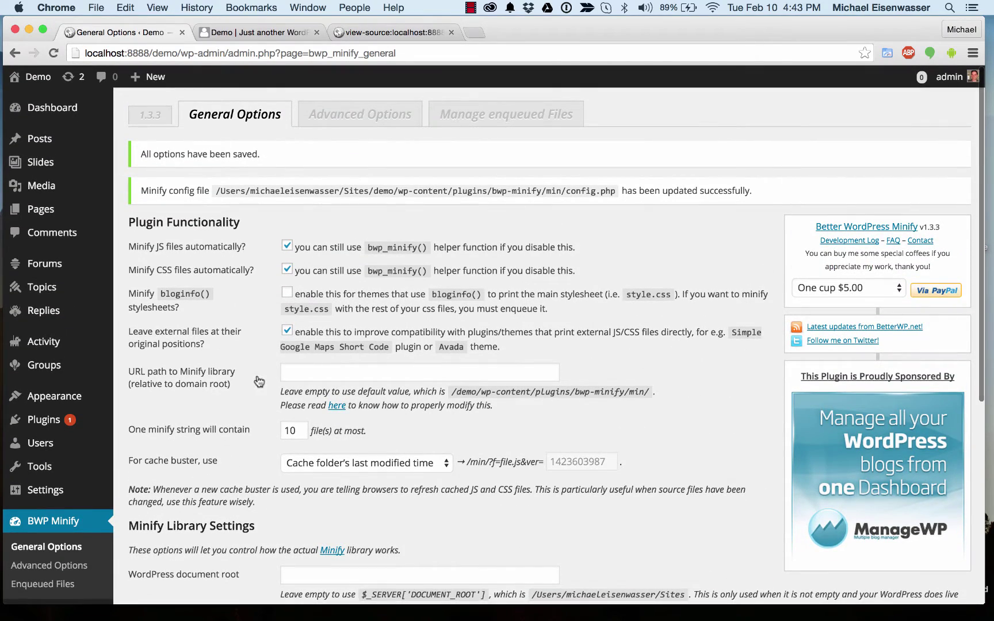
{"action": "scroll", "coordinate": [256, 380], "scroll_direction": "down", "scroll_amount": 4}
{"action": "scroll", "coordinate": [258, 376], "scroll_direction": "up", "scroll_amount": 4}
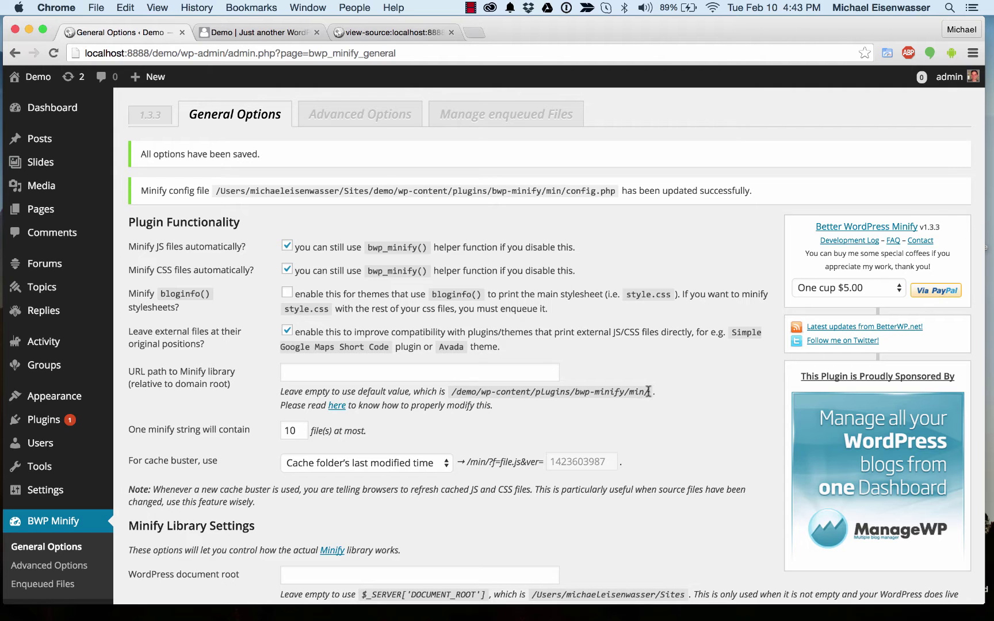
{"action": "scroll", "coordinate": [526, 406], "scroll_direction": "down", "scroll_amount": 5}
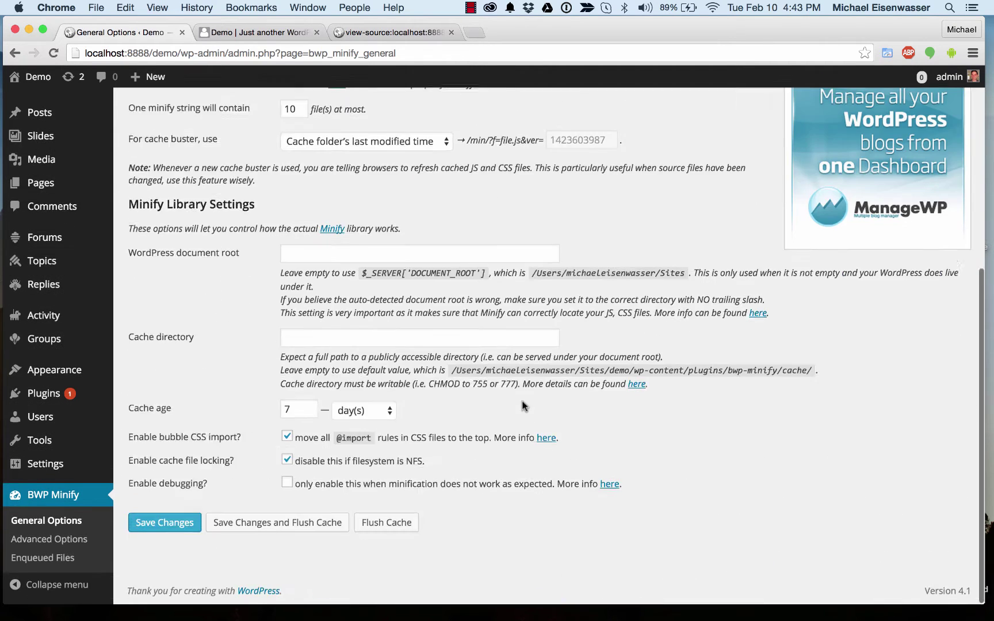
{"action": "key", "text": "Return"}
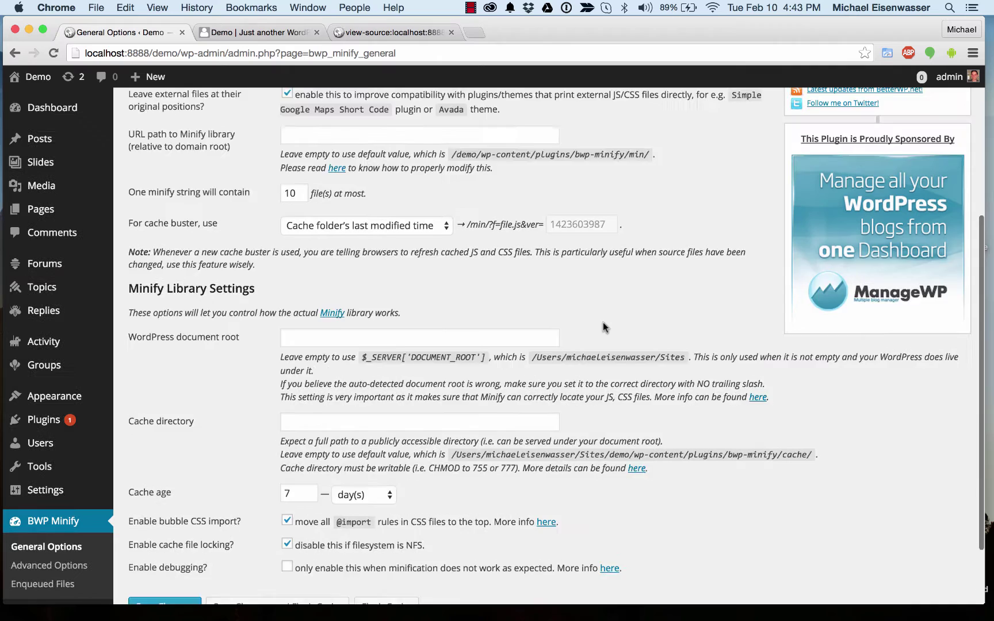
{"action": "scroll", "coordinate": [602, 322], "scroll_direction": "up", "scroll_amount": 3}
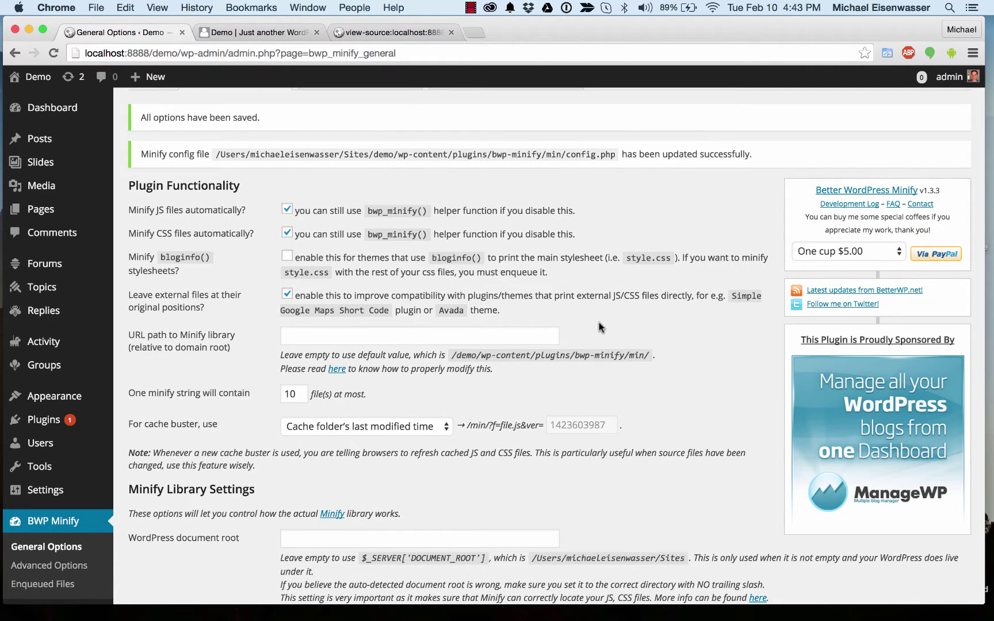
{"action": "scroll", "coordinate": [599, 322], "scroll_direction": "up", "scroll_amount": 2}
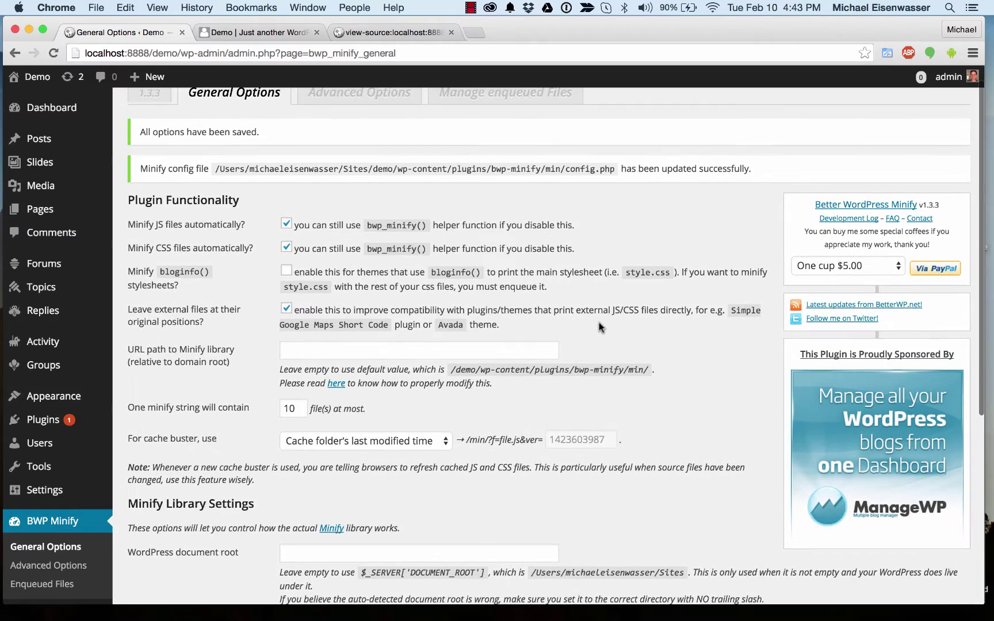
{"action": "scroll", "coordinate": [599, 323], "scroll_direction": "down", "scroll_amount": 5}
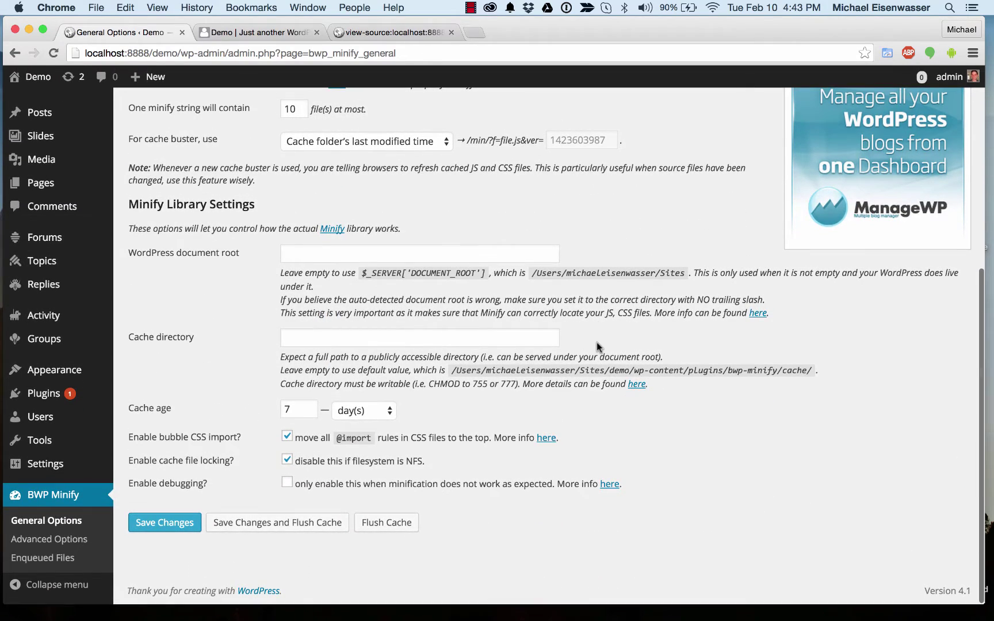
{"action": "left_click", "coordinate": [374, 524]}
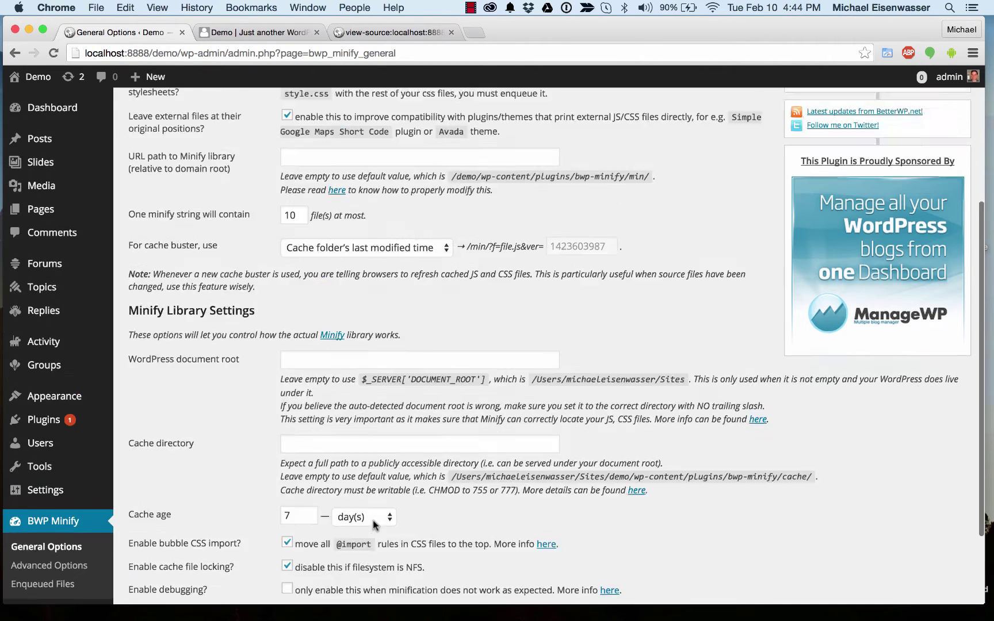
Step: Look over the Advanced Options' friendly URL and CDN settings, then start a new browser tab
{"action": "left_click", "coordinate": [373, 121]}
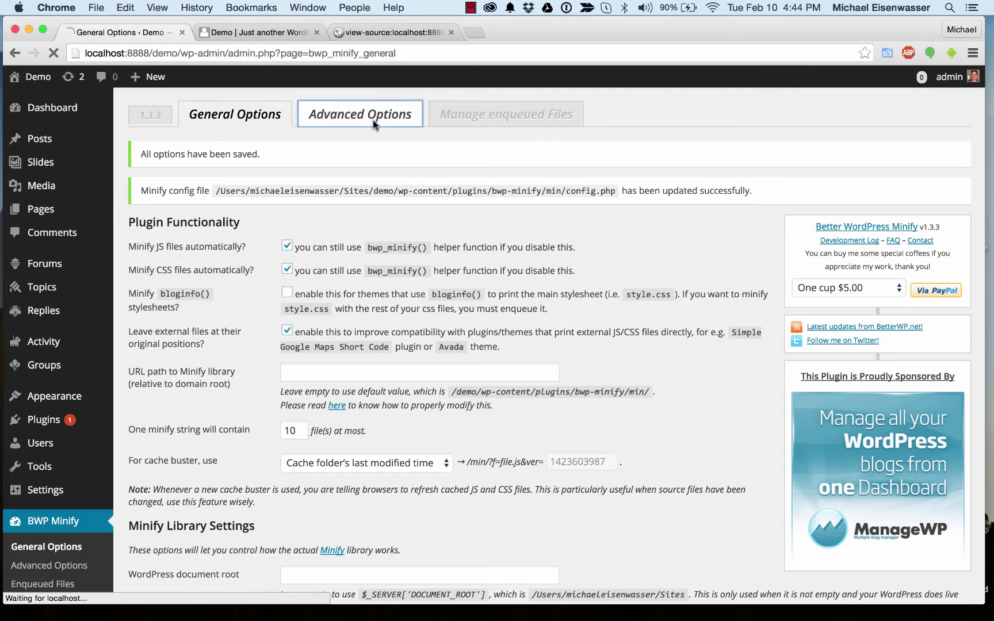
{"action": "scroll", "coordinate": [679, 127], "scroll_direction": "down", "scroll_amount": 2}
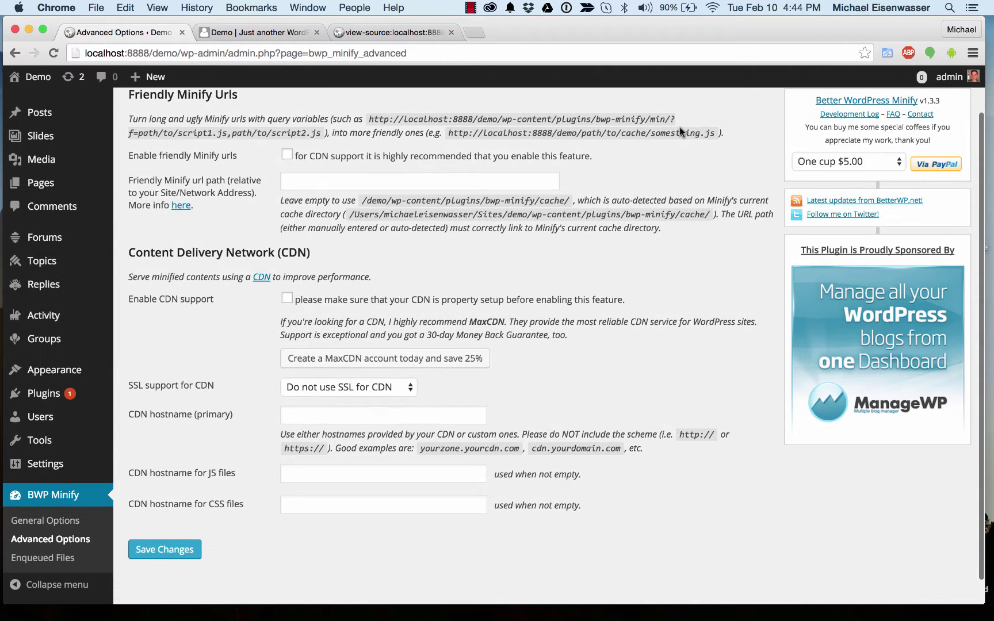
{"action": "scroll", "coordinate": [205, 257], "scroll_direction": "up", "scroll_amount": 1}
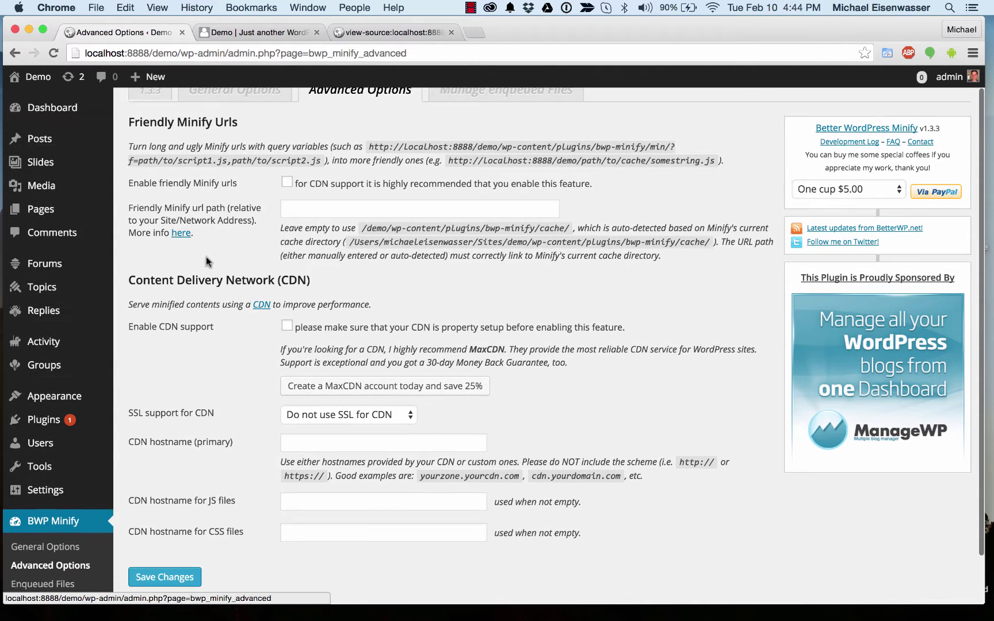
{"action": "scroll", "coordinate": [233, 245], "scroll_direction": "up", "scroll_amount": 1}
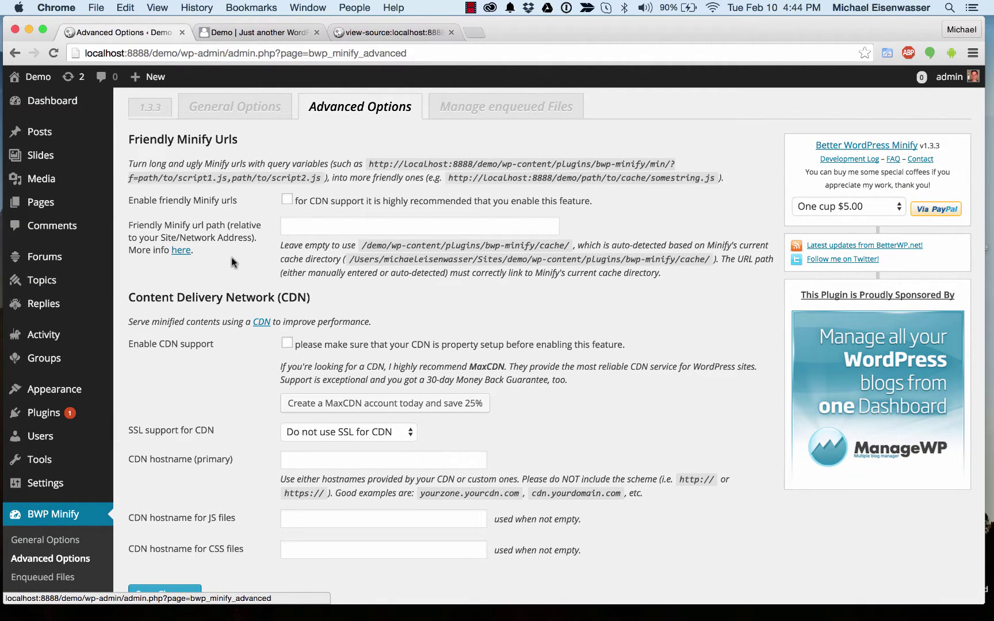
{"action": "key", "text": "super+t"}
Step: Search the web for 'cdn linker', read the wmark/CDN-Linker GitHub repository, then close it
{"action": "type", "text": "cdn l"}
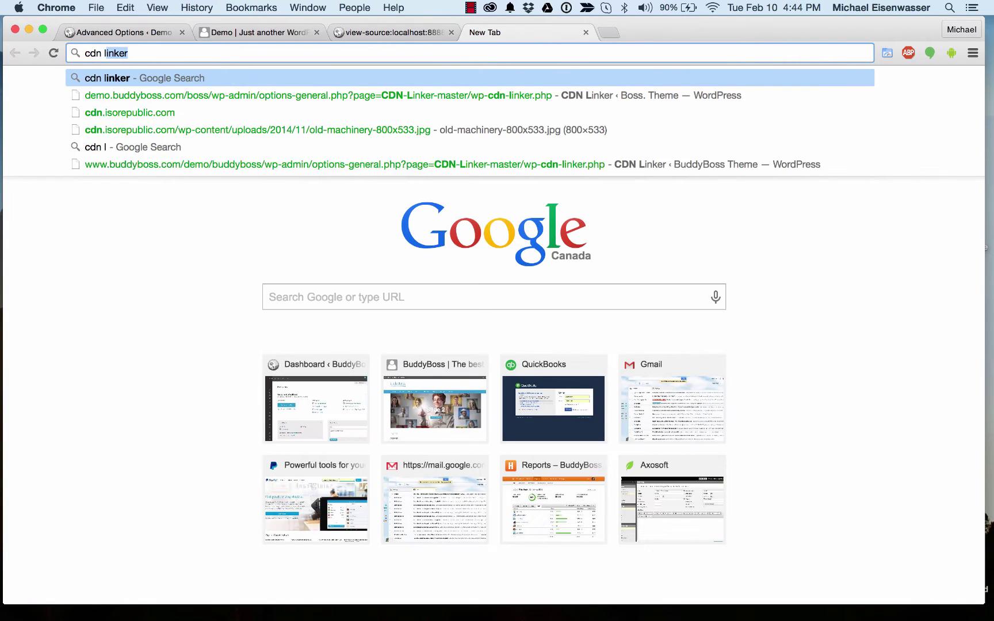
{"action": "type", "text": "inker"}
{"action": "key", "text": "Return"}
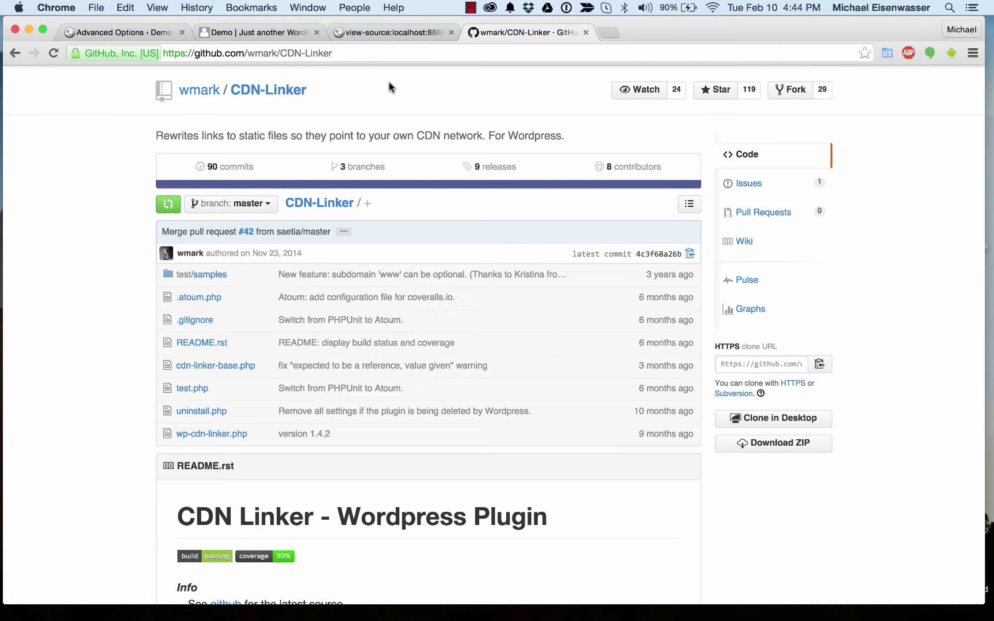
{"action": "key", "text": "super+w"}
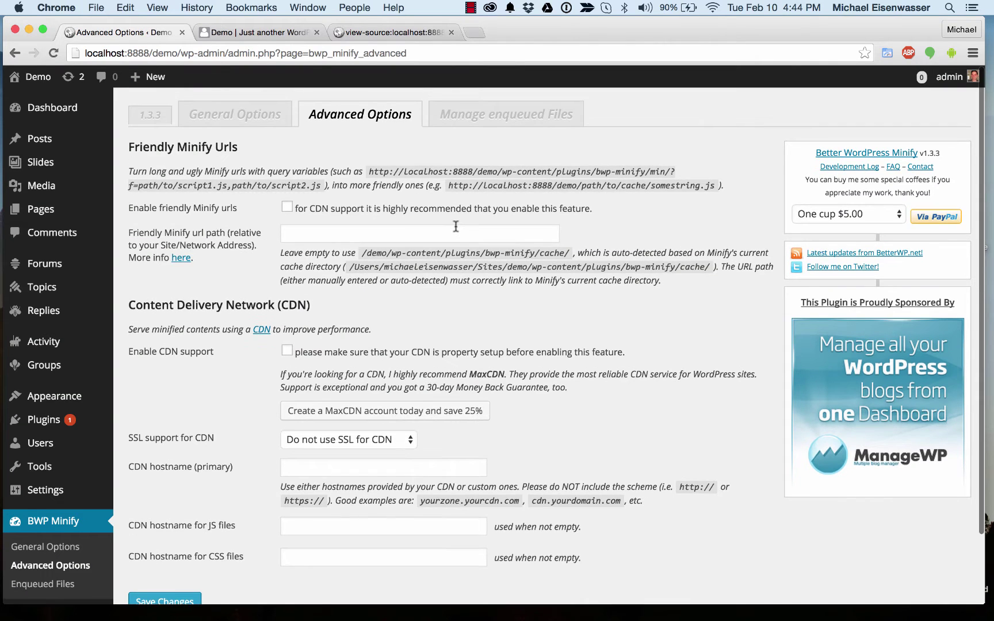
Step: Open the Manage enqueued Files list in Better WordPress Minify
{"action": "scroll", "coordinate": [456, 226], "scroll_direction": "down", "scroll_amount": 1}
{"action": "scroll", "coordinate": [413, 195], "scroll_direction": "up", "scroll_amount": 1}
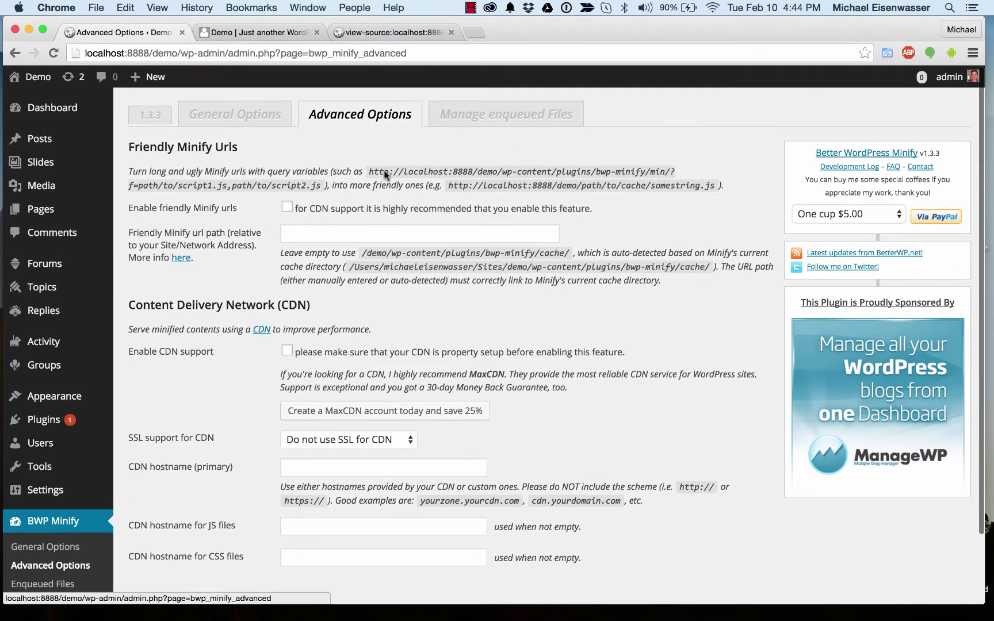
{"action": "left_click", "coordinate": [443, 122]}
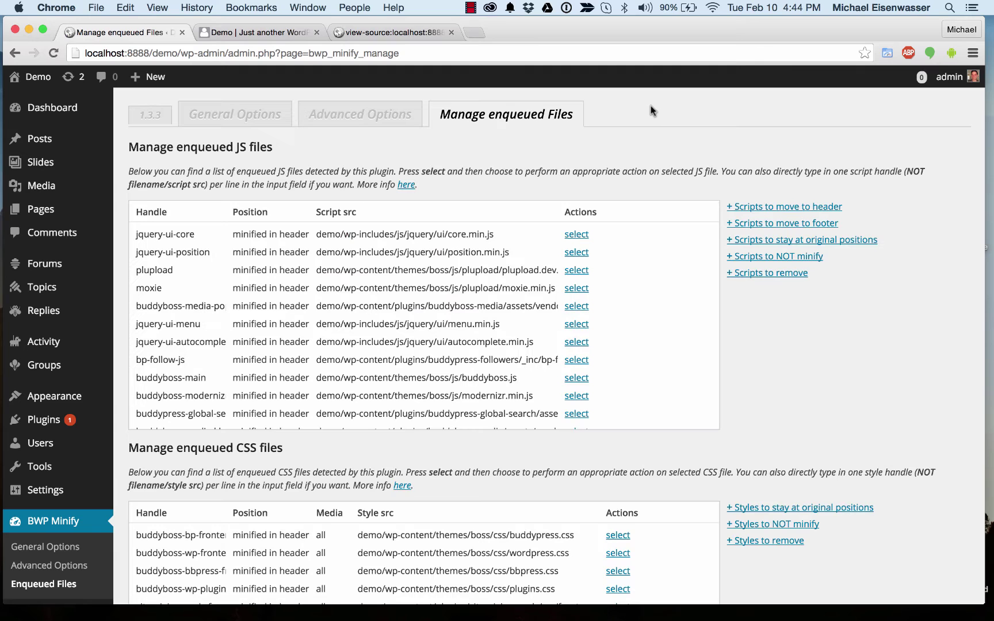
{"action": "scroll", "coordinate": [768, 313], "scroll_direction": "down", "scroll_amount": 2}
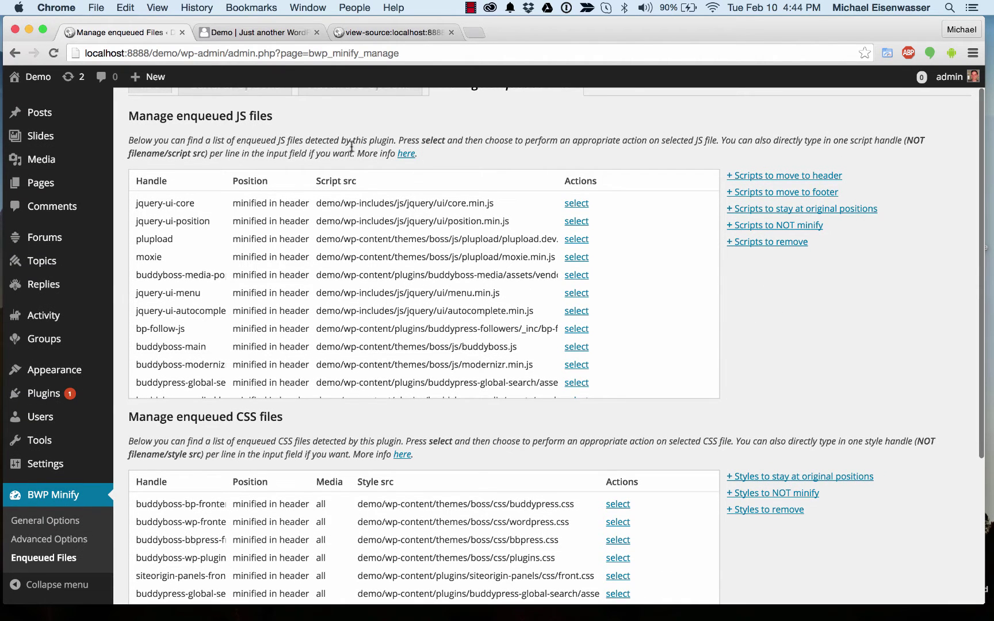
Step: Compare against the demo front page and its source code, then return to the enqueued files
{"action": "left_click", "coordinate": [266, 32]}
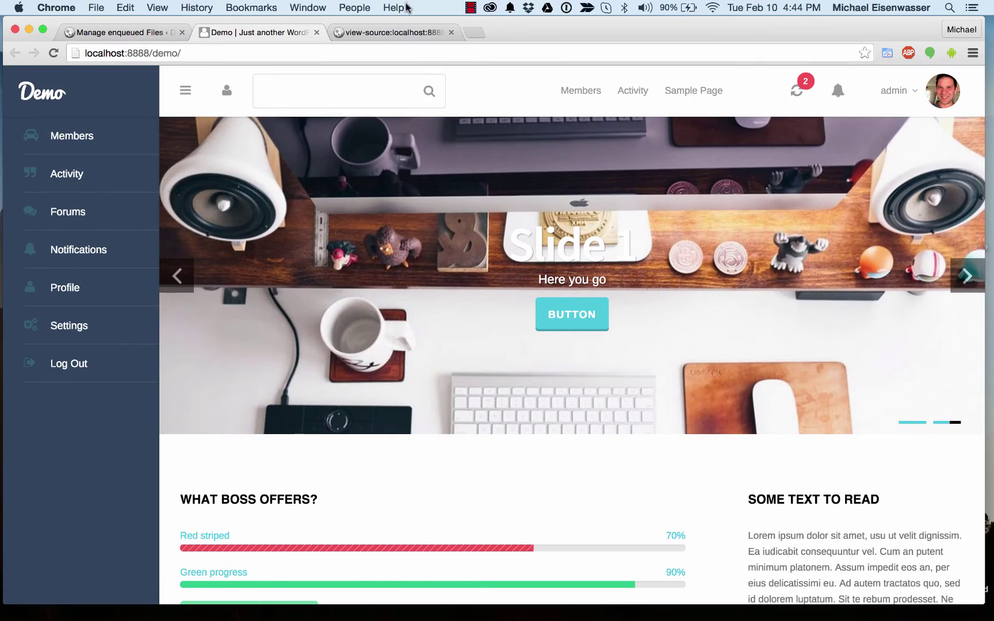
{"action": "left_click", "coordinate": [396, 33]}
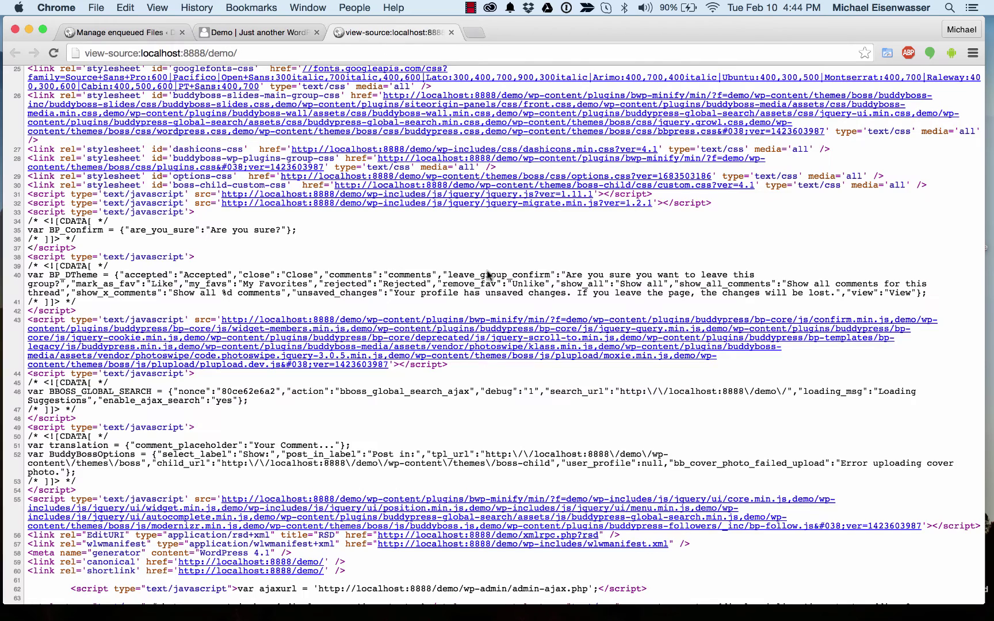
{"action": "left_click", "coordinate": [119, 35]}
Step: Review each file's position in the enqueued JS and CSS tables
{"action": "scroll", "coordinate": [449, 263], "scroll_direction": "down", "scroll_amount": 3}
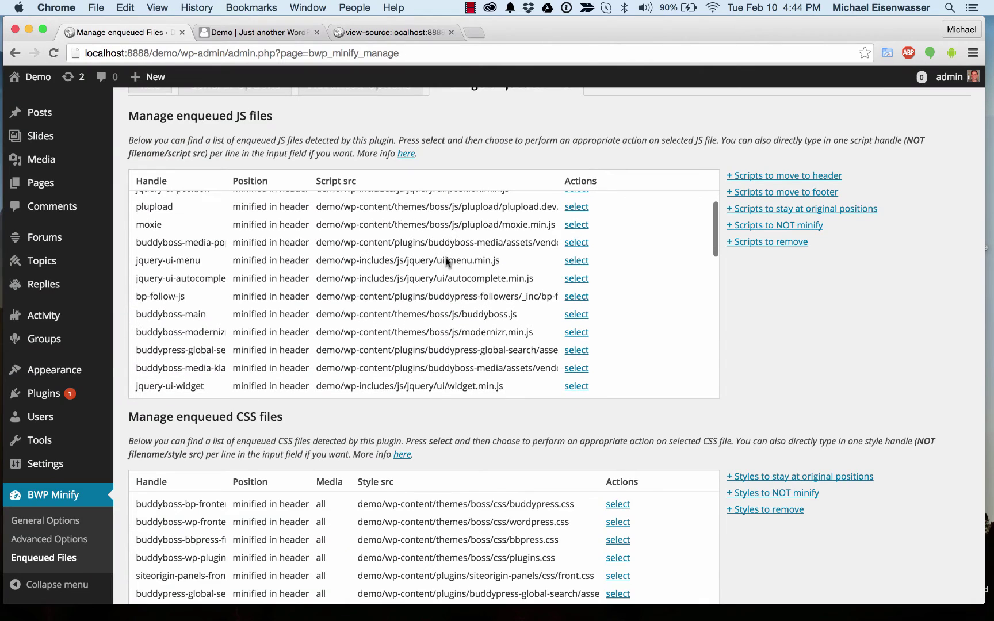
{"action": "scroll", "coordinate": [282, 207], "scroll_direction": "down", "scroll_amount": 10}
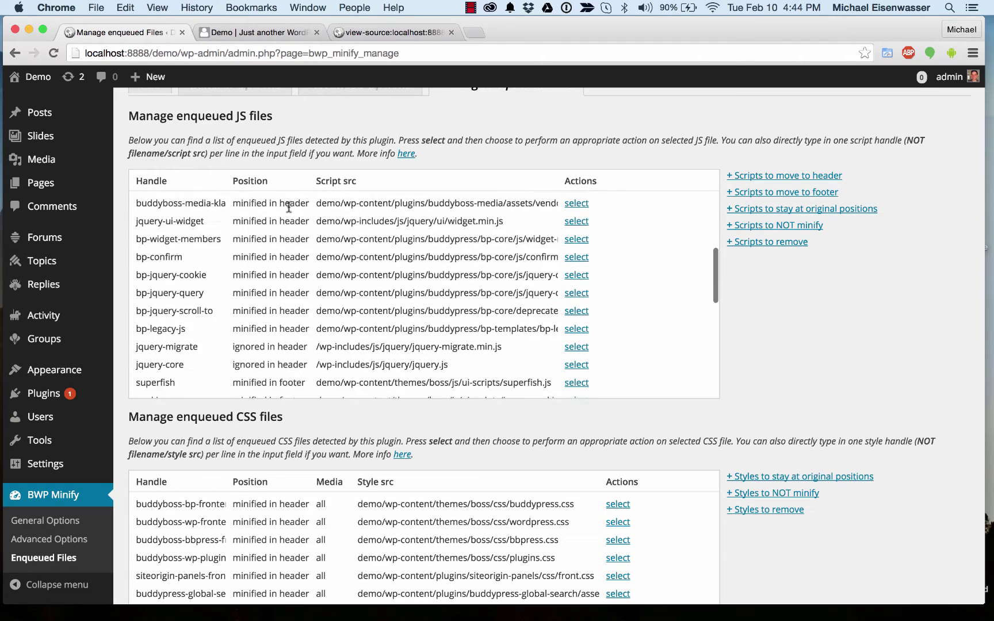
{"action": "scroll", "coordinate": [259, 291], "scroll_direction": "down", "scroll_amount": 5}
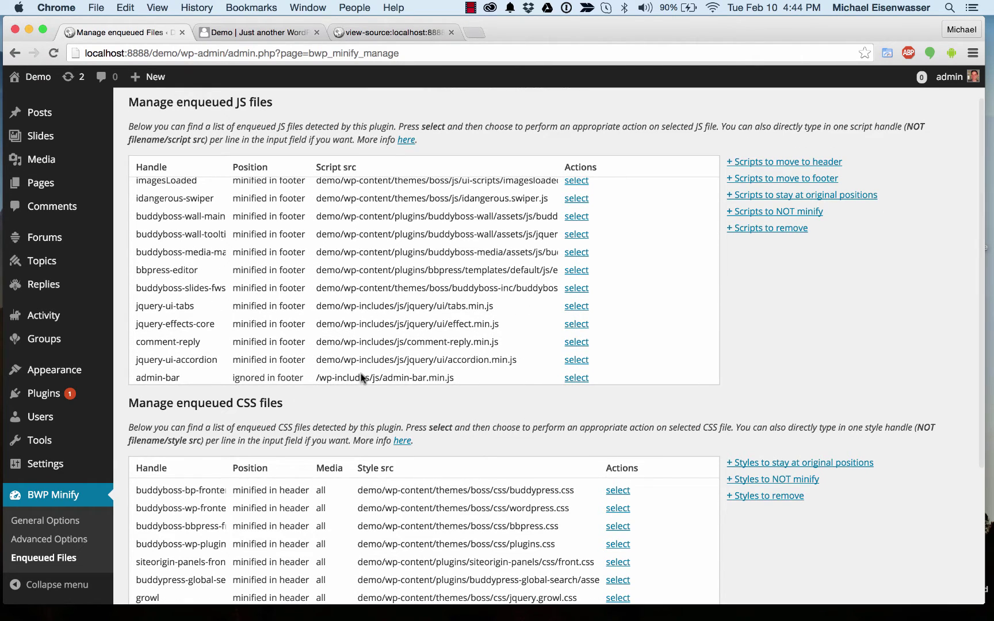
{"action": "scroll", "coordinate": [361, 374], "scroll_direction": "down", "scroll_amount": 1}
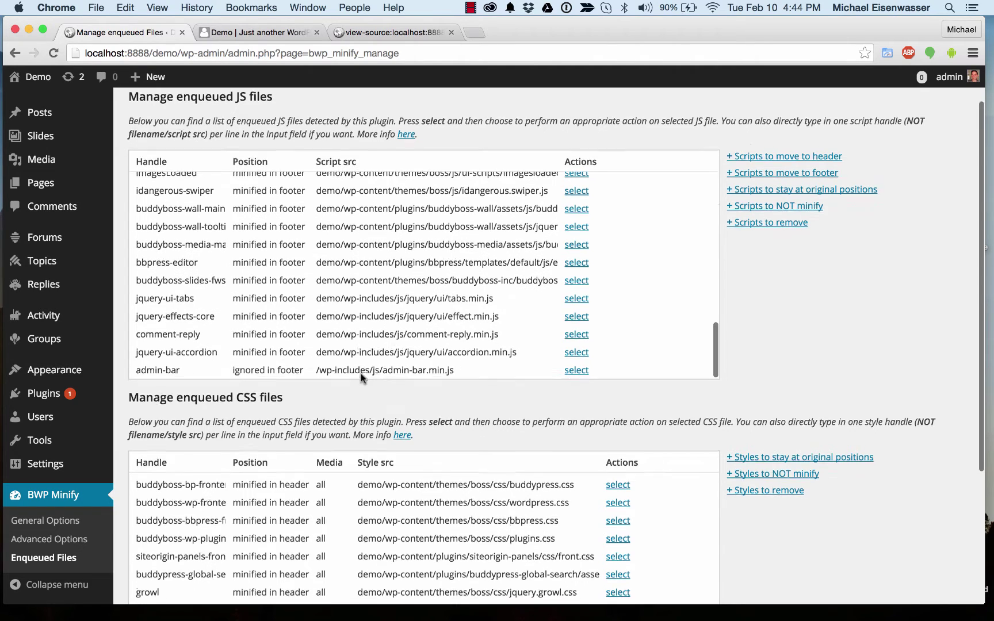
{"action": "scroll", "coordinate": [382, 333], "scroll_direction": "up", "scroll_amount": 3}
{"action": "scroll", "coordinate": [387, 329], "scroll_direction": "up", "scroll_amount": 5}
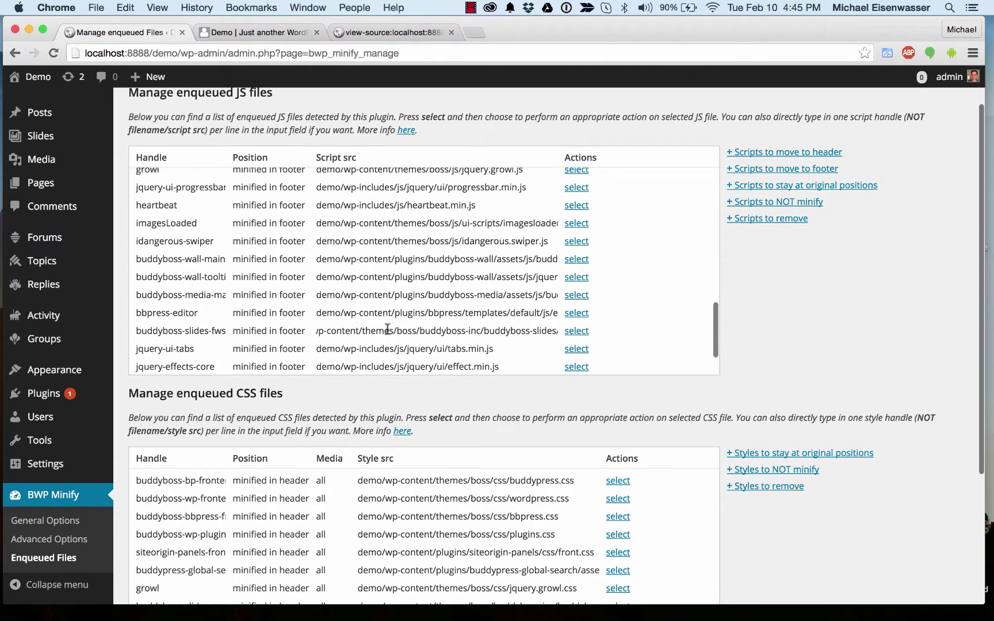
{"action": "scroll", "coordinate": [288, 302], "scroll_direction": "up", "scroll_amount": 4}
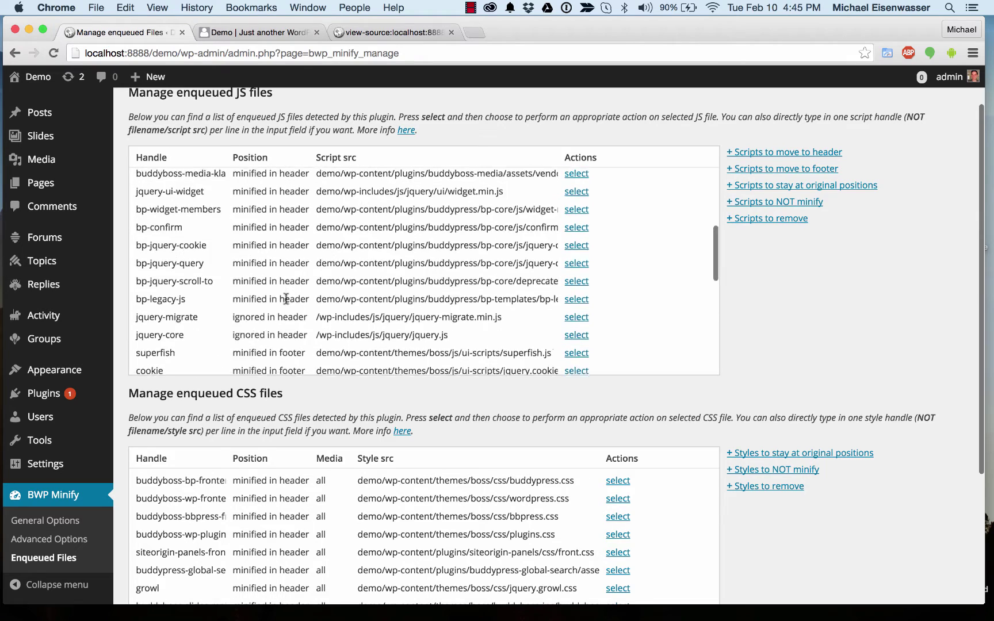
{"action": "scroll", "coordinate": [285, 296], "scroll_direction": "down", "scroll_amount": 6}
{"action": "scroll", "coordinate": [286, 298], "scroll_direction": "up", "scroll_amount": 1}
{"action": "scroll", "coordinate": [286, 299], "scroll_direction": "up", "scroll_amount": 2}
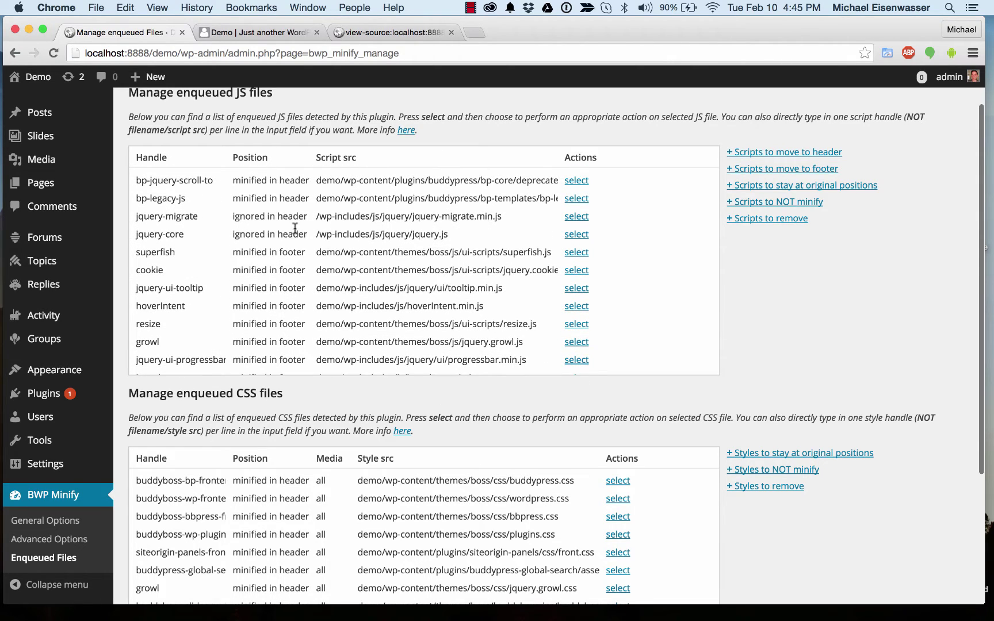
{"action": "scroll", "coordinate": [296, 239], "scroll_direction": "down", "scroll_amount": 10}
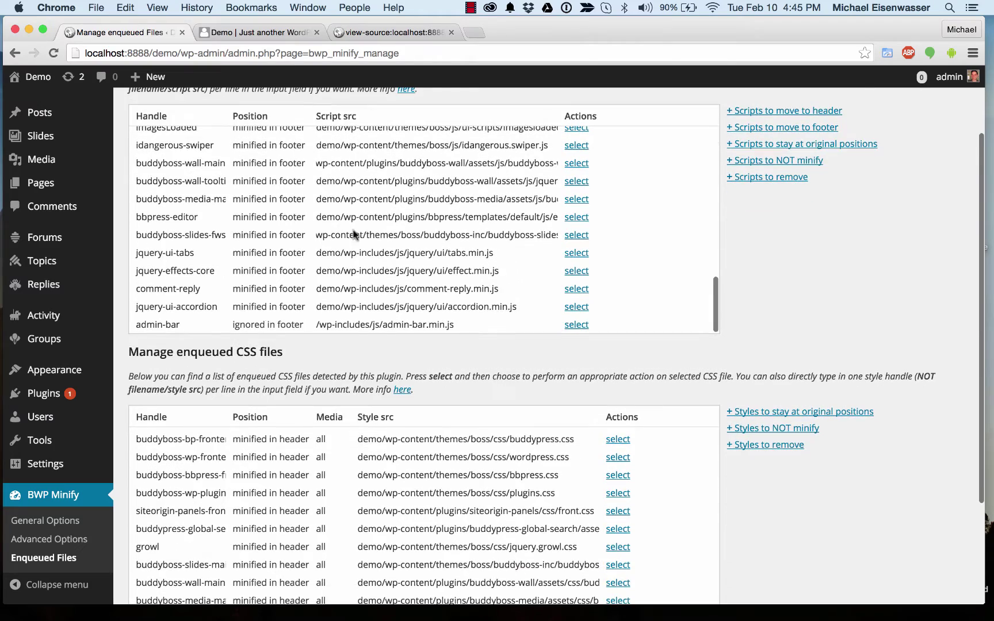
{"action": "scroll", "coordinate": [848, 279], "scroll_direction": "down", "scroll_amount": 5}
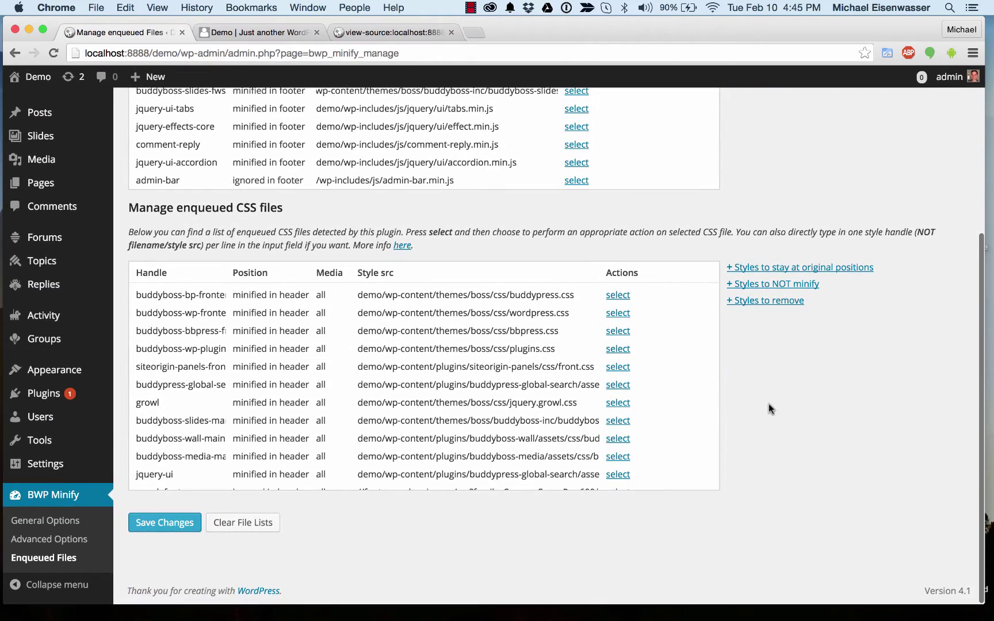
{"action": "scroll", "coordinate": [380, 386], "scroll_direction": "down", "scroll_amount": 3}
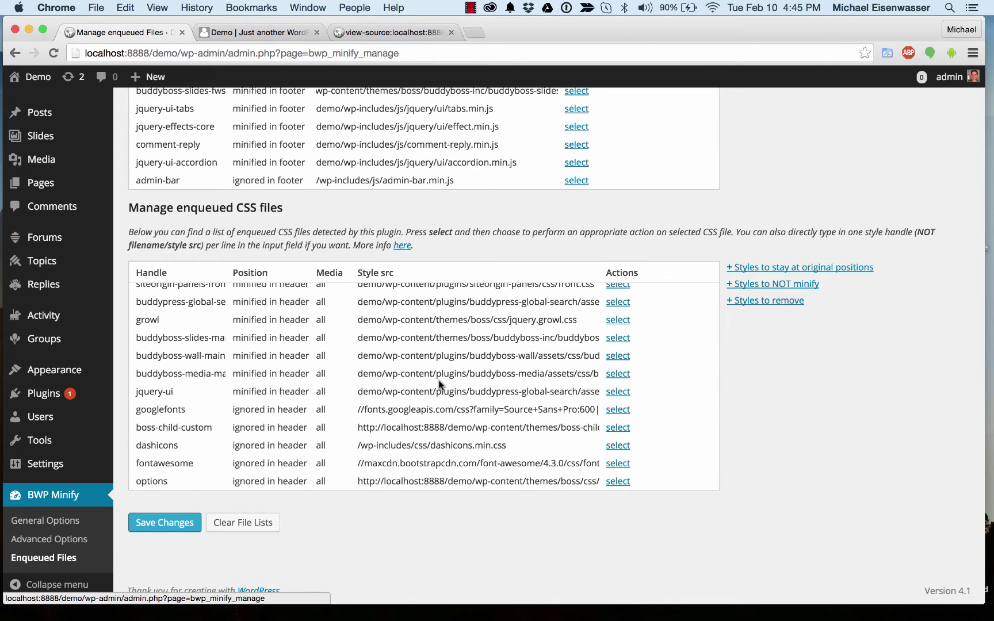
{"action": "scroll", "coordinate": [438, 385], "scroll_direction": "up", "scroll_amount": 3}
{"action": "scroll", "coordinate": [439, 383], "scroll_direction": "down", "scroll_amount": 1}
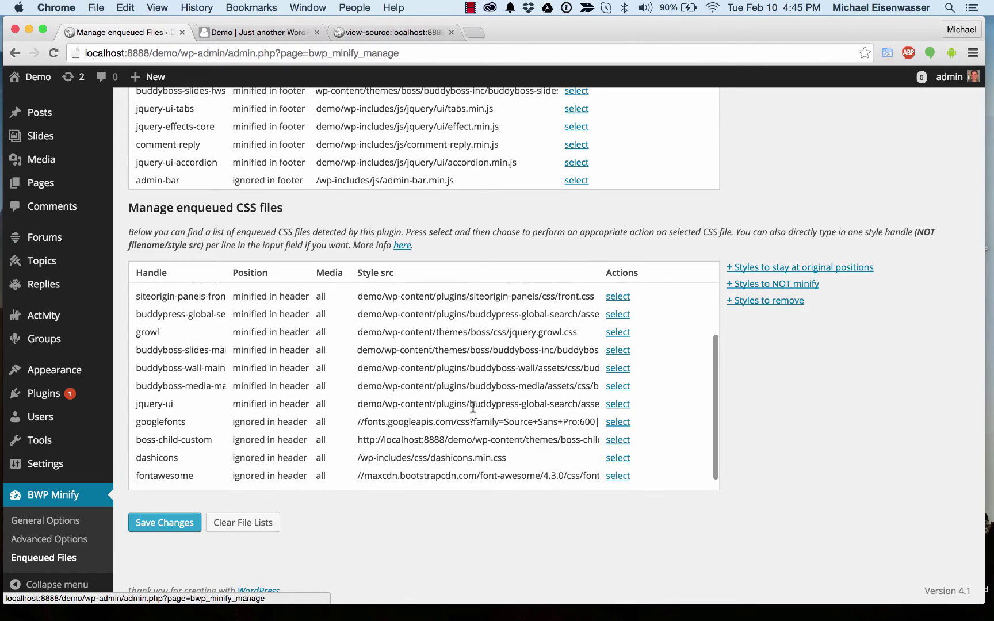
{"action": "scroll", "coordinate": [481, 425], "scroll_direction": "down", "scroll_amount": 1}
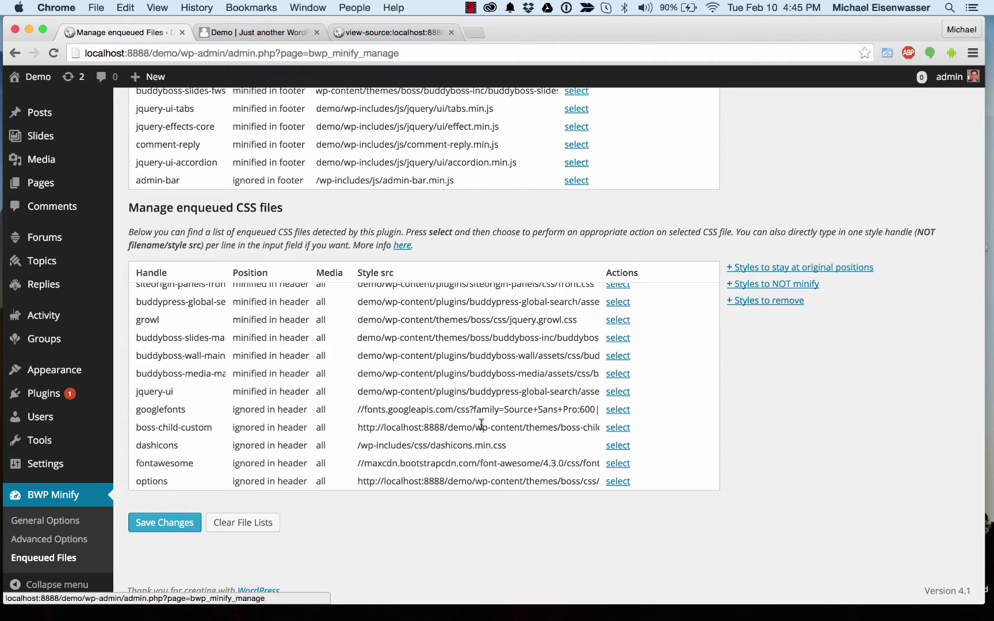
{"action": "scroll", "coordinate": [510, 483], "scroll_direction": "right", "scroll_amount": 2}
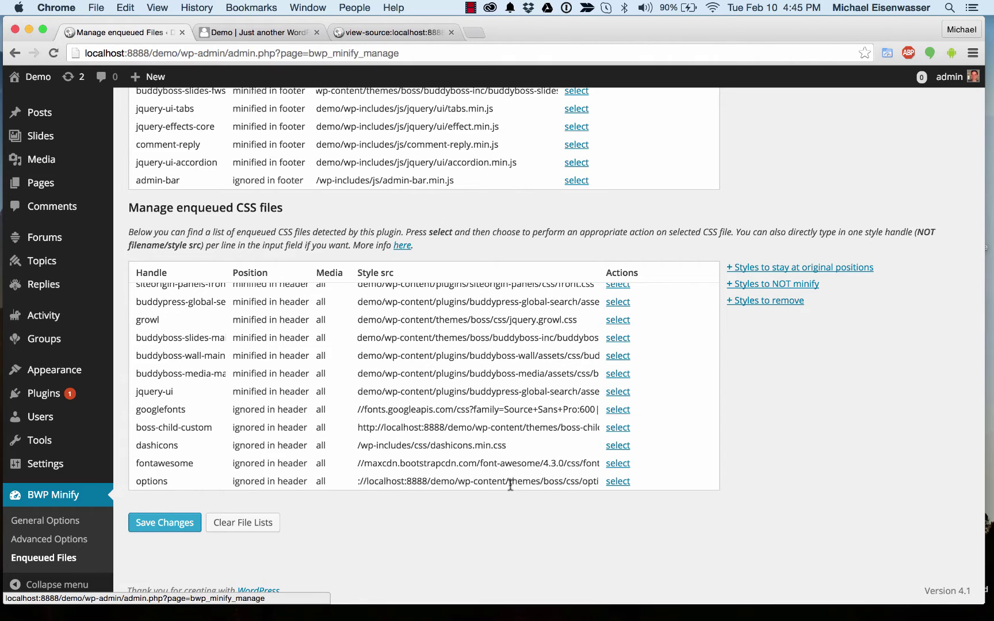
{"action": "scroll", "coordinate": [511, 483], "scroll_direction": "right", "scroll_amount": 2}
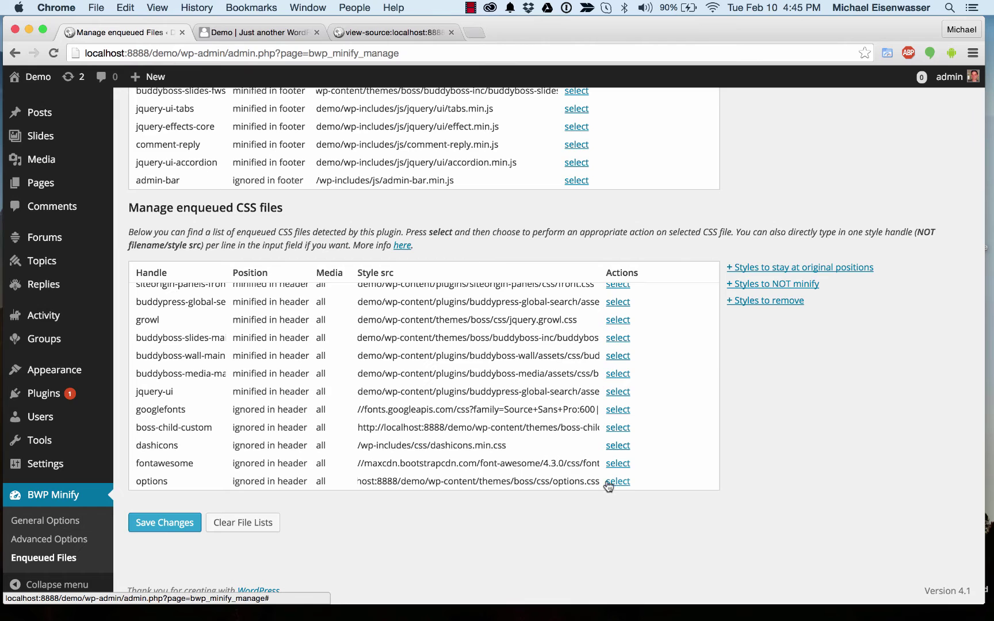
Step: Set the options stylesheet to not minify and delete its duplicate line from Styles to NOT minify
{"action": "left_click", "coordinate": [625, 482]}
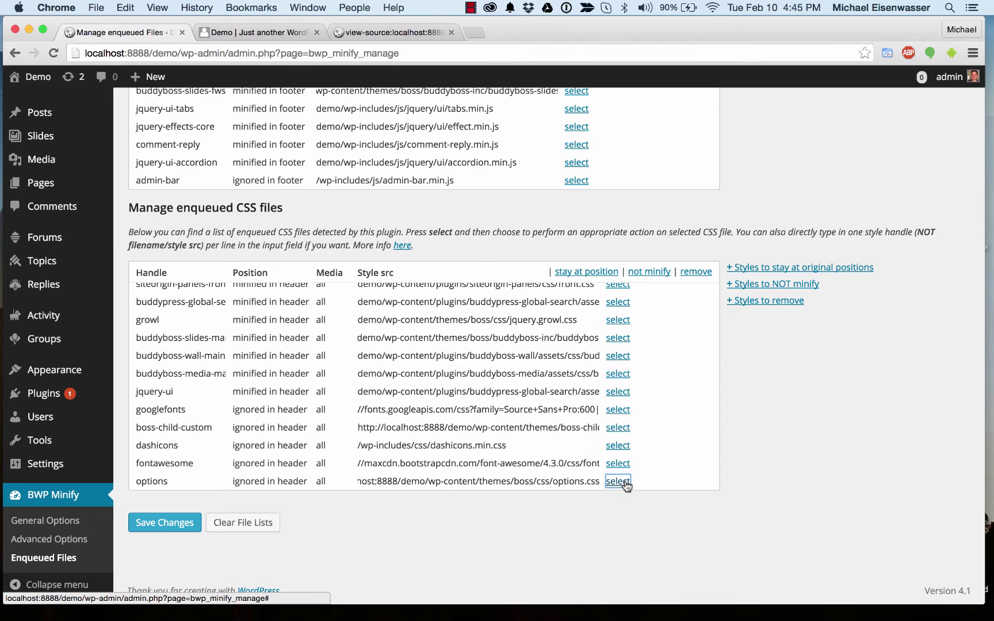
{"action": "left_click", "coordinate": [657, 273]}
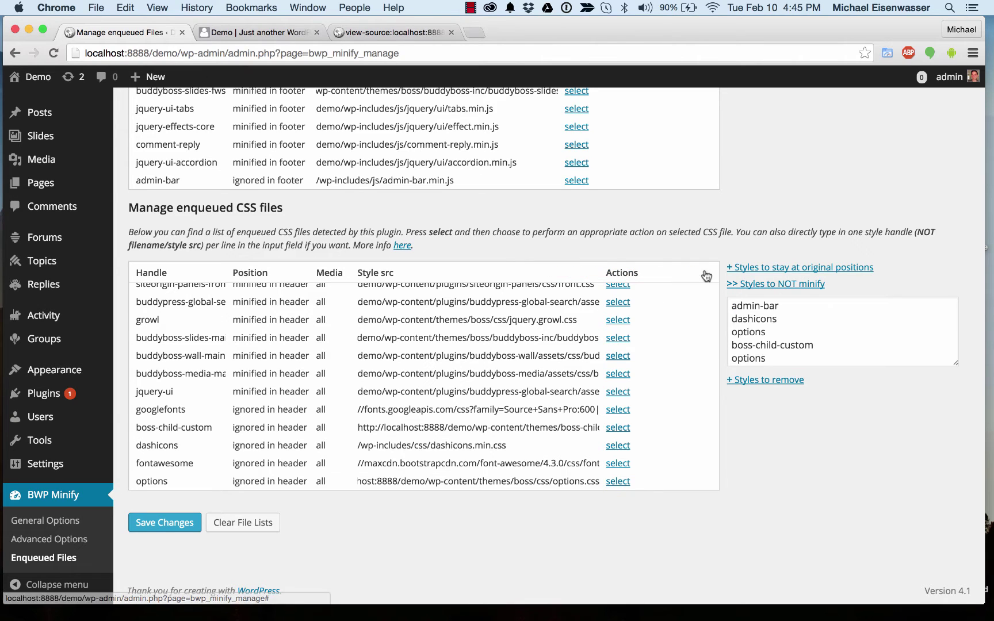
{"action": "double_click", "coordinate": [734, 357]}
{"action": "key", "text": "BackSpace"}
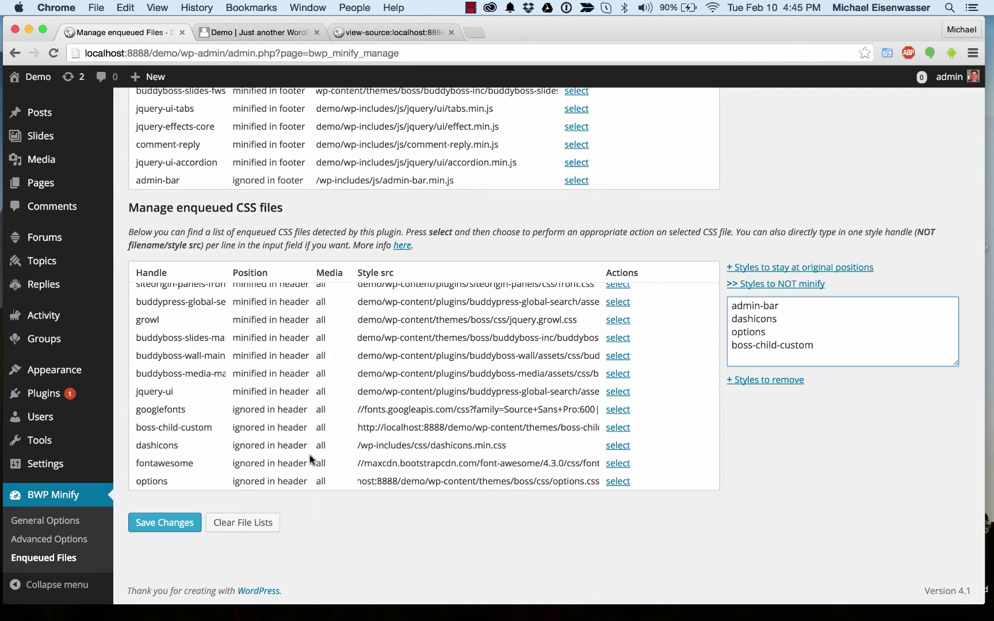
Step: Save the exclusions for admin-bar, dashicons, options and boss-child-custom
{"action": "scroll", "coordinate": [240, 391], "scroll_direction": "up", "scroll_amount": 2}
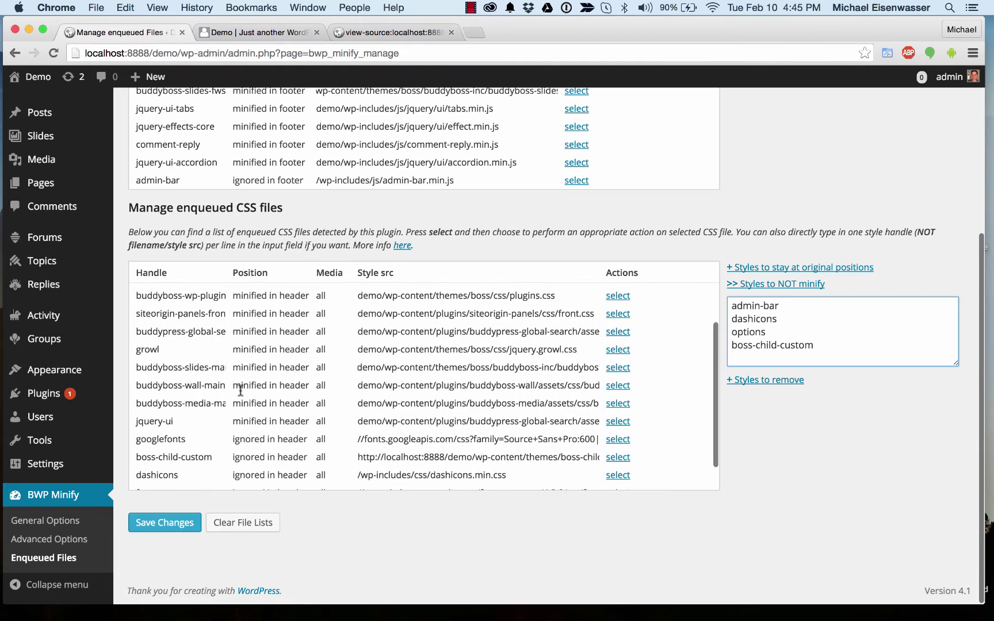
{"action": "scroll", "coordinate": [240, 390], "scroll_direction": "down", "scroll_amount": 2}
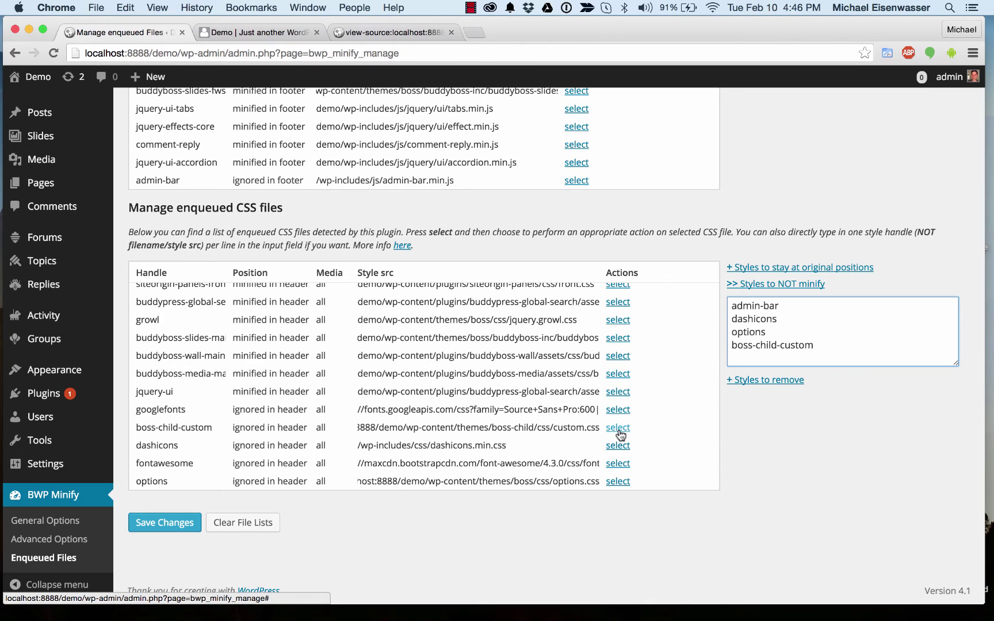
{"action": "left_click", "coordinate": [507, 525]}
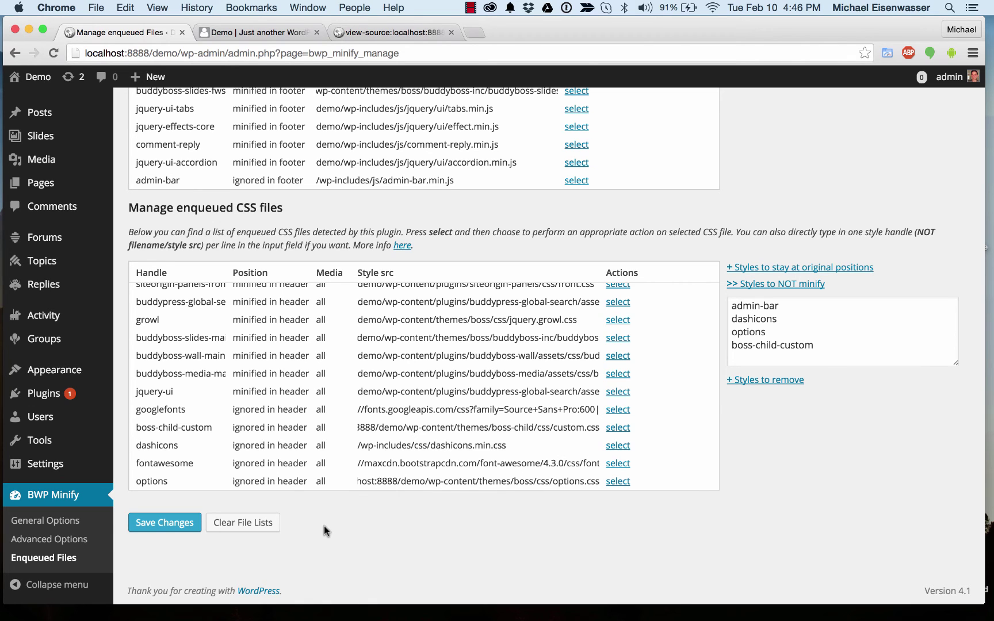
{"action": "left_click", "coordinate": [182, 520]}
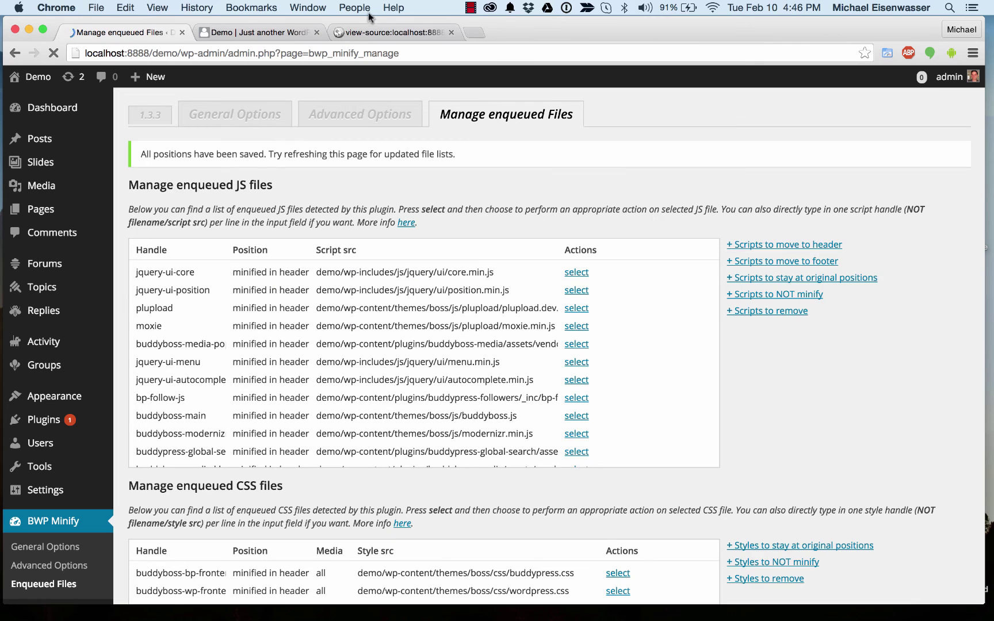
Step: View the demo front page's source to check the CSS and JS links
{"action": "left_click", "coordinate": [363, 32]}
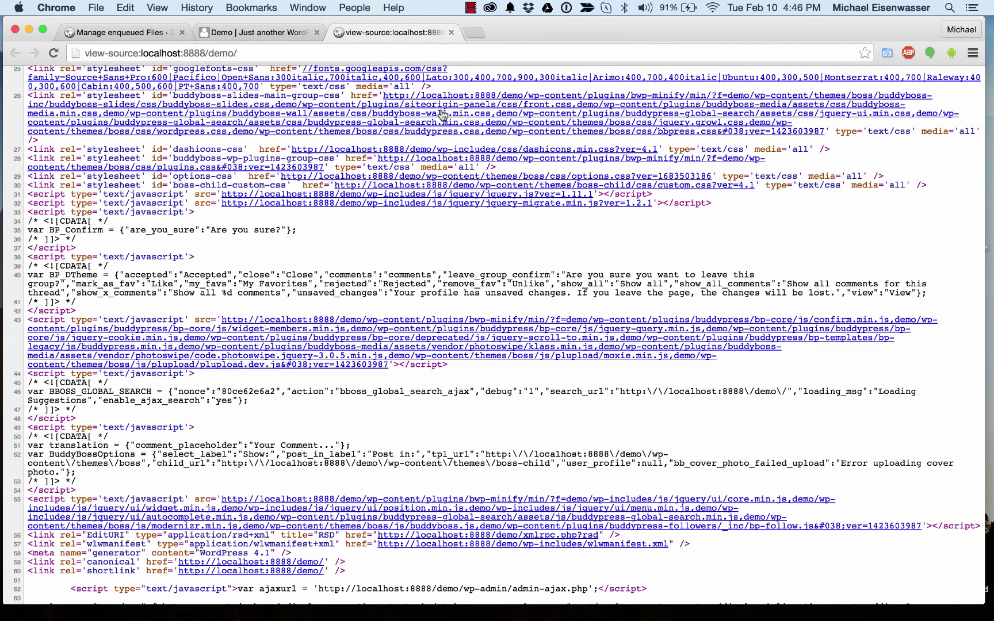